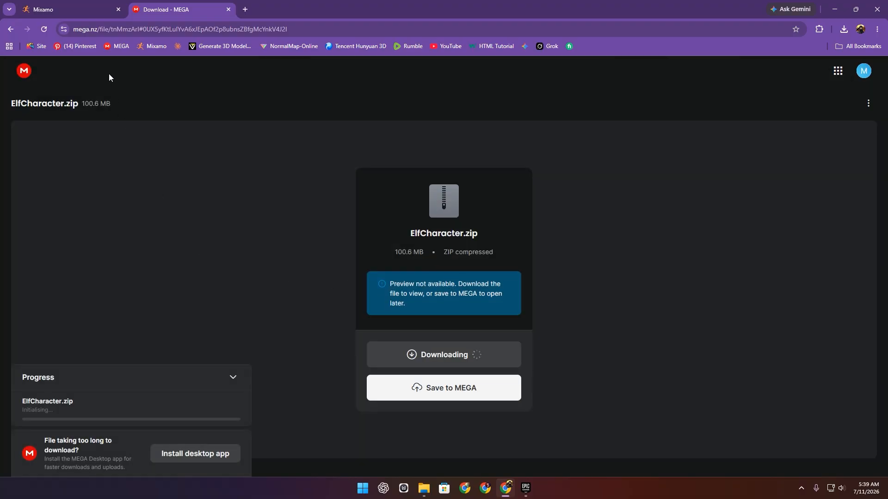
pyautogui.click(76, 6)
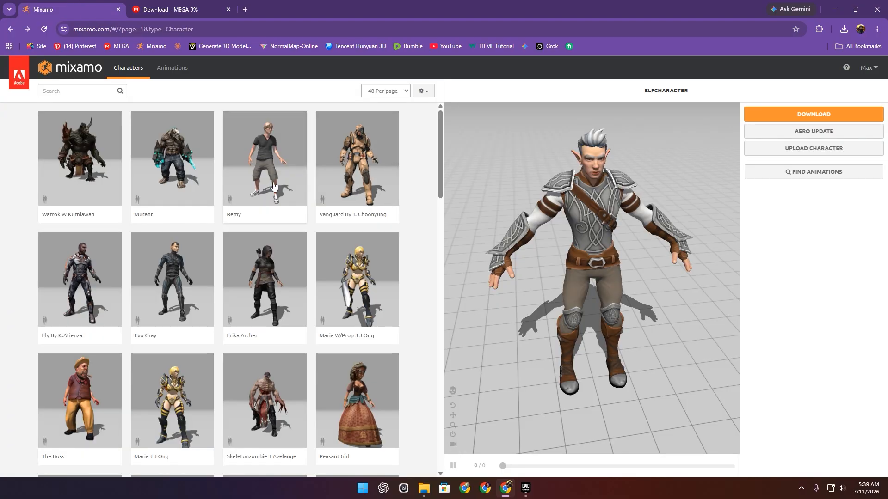
pyautogui.click(71, 67)
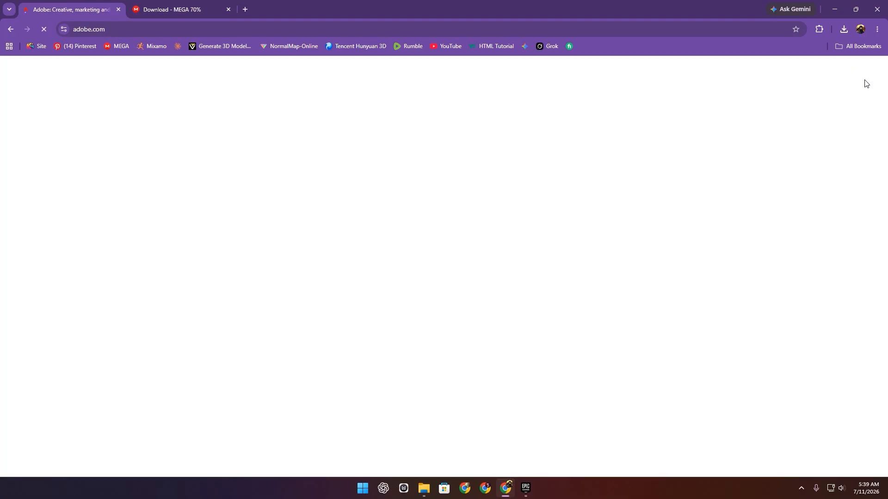
pyautogui.click(118, 10)
# Search the web for adobe mixamo in a new browser tab and open the Mixamo site.
pyautogui.click(135, 9)
pyautogui.write('adobe mi')
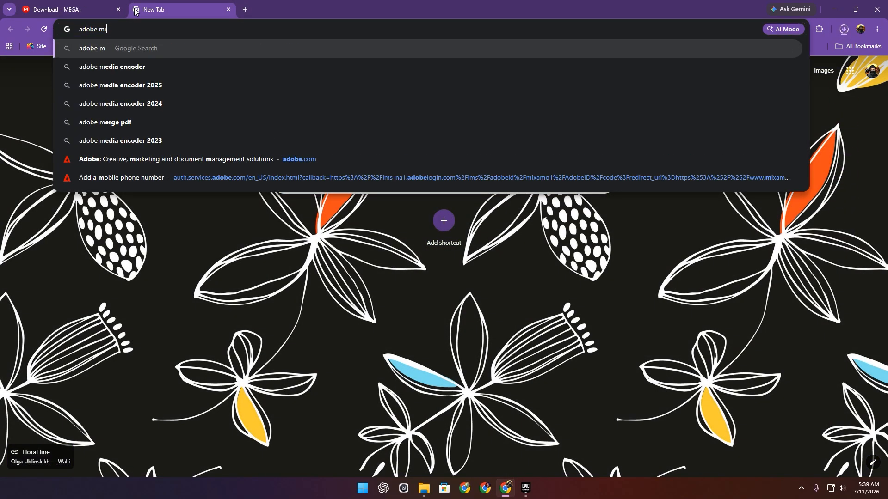
pyautogui.write('xa')
pyautogui.press('Return')
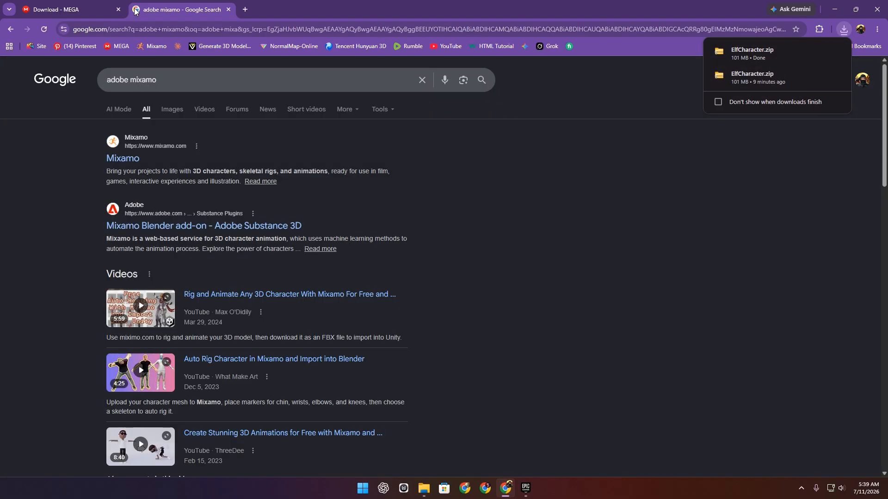
pyautogui.click(123, 160)
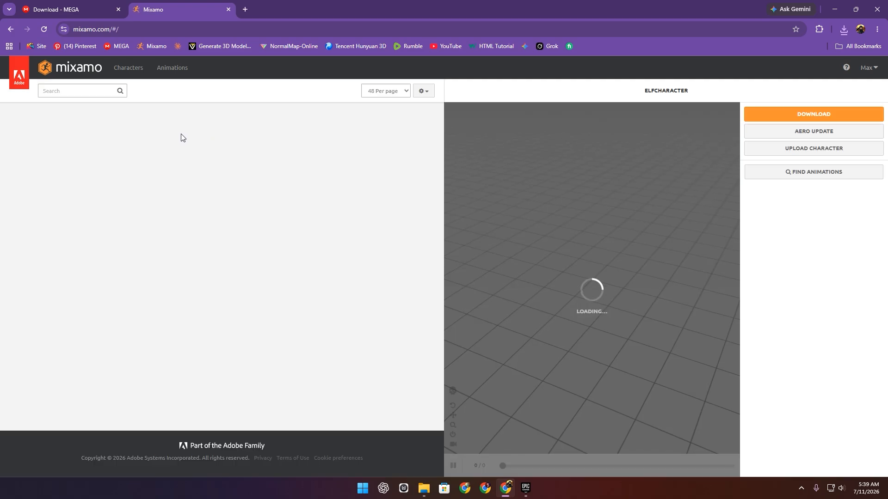
pyautogui.click(859, 68)
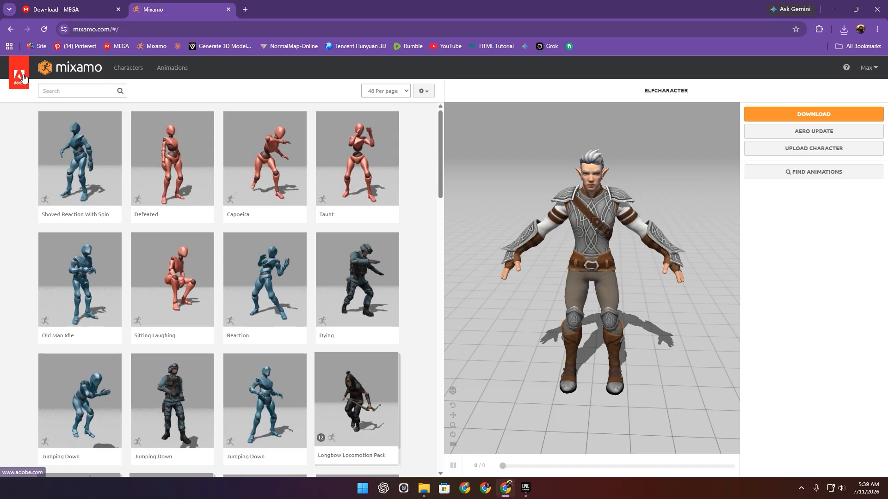
pyautogui.moveTo(869, 68)
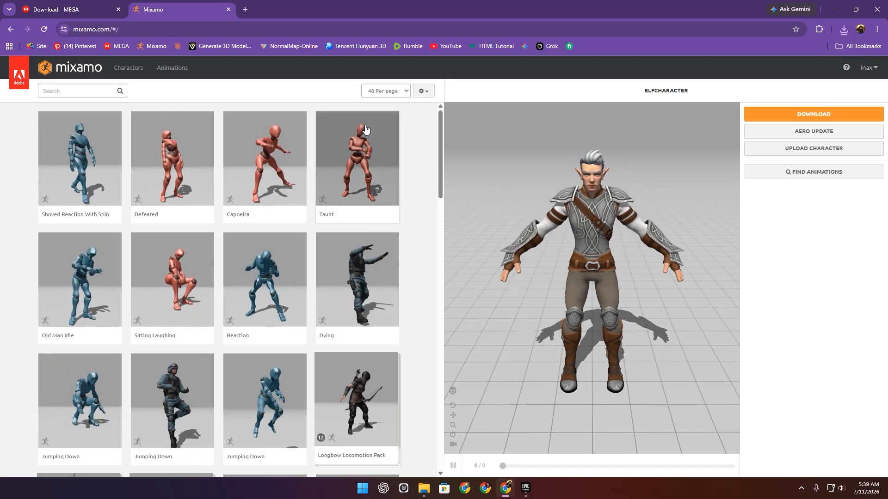
# Load the Remy model from Mixamo's character library.
pyautogui.click(138, 74)
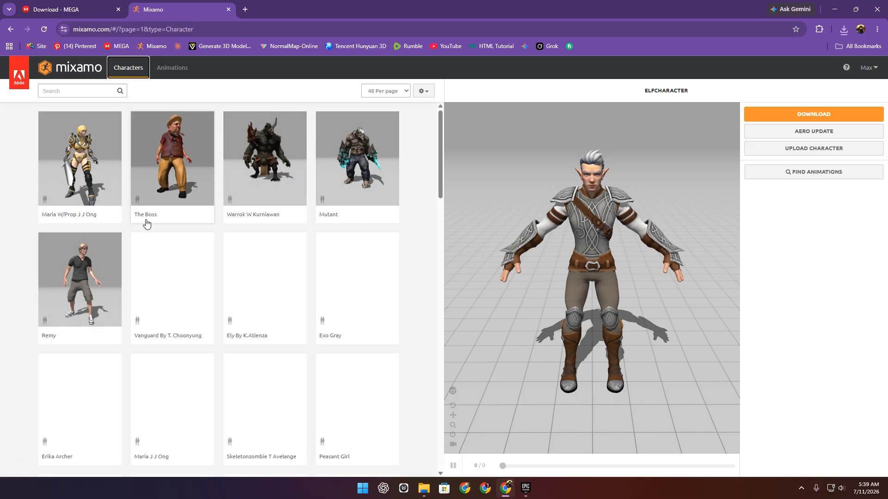
pyautogui.click(91, 289)
pyautogui.click(587, 195)
# Replace the loaded character with Jolleen from the character library and view her from another angle.
pyautogui.scroll(-3, 221, 290)
pyautogui.scroll(-6, 220, 290)
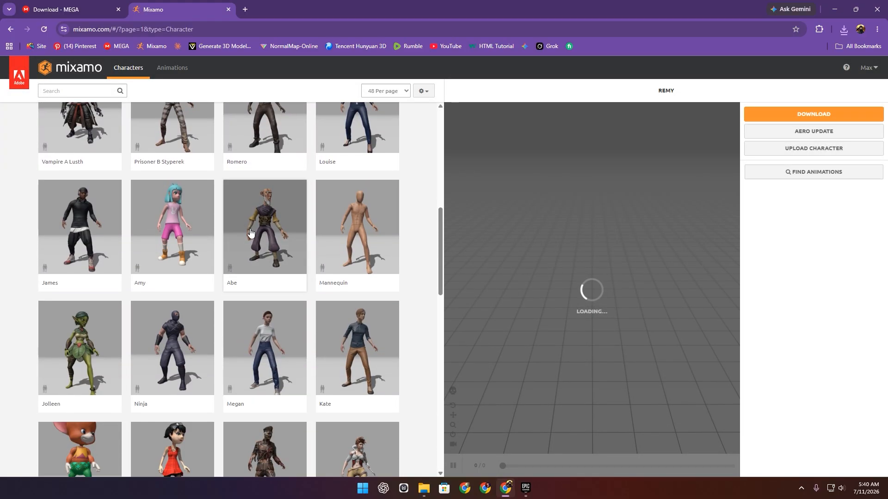
pyautogui.scroll(-2, 123, 319)
pyautogui.click(106, 278)
pyautogui.click(607, 198)
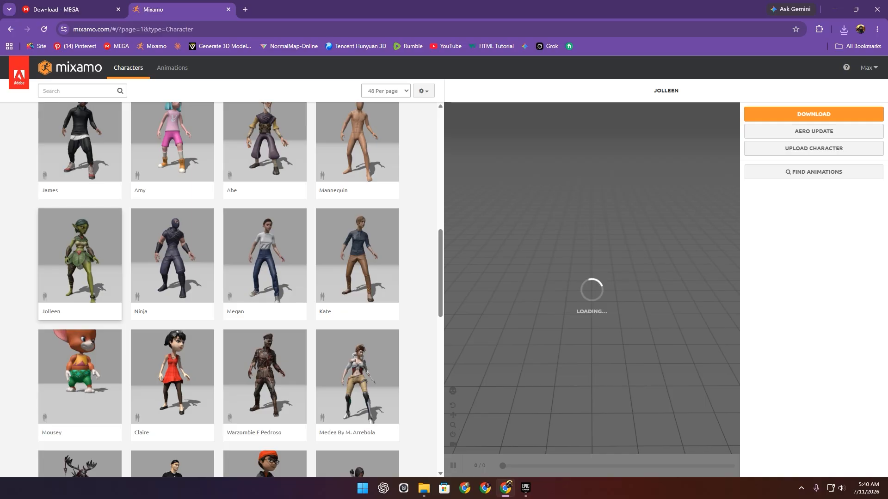
pyautogui.moveTo(566, 344); pyautogui.dragTo(121, 87)
# Apply the Reloading animation to the Jolleen character and enable its In Place option.
pyautogui.click(172, 68)
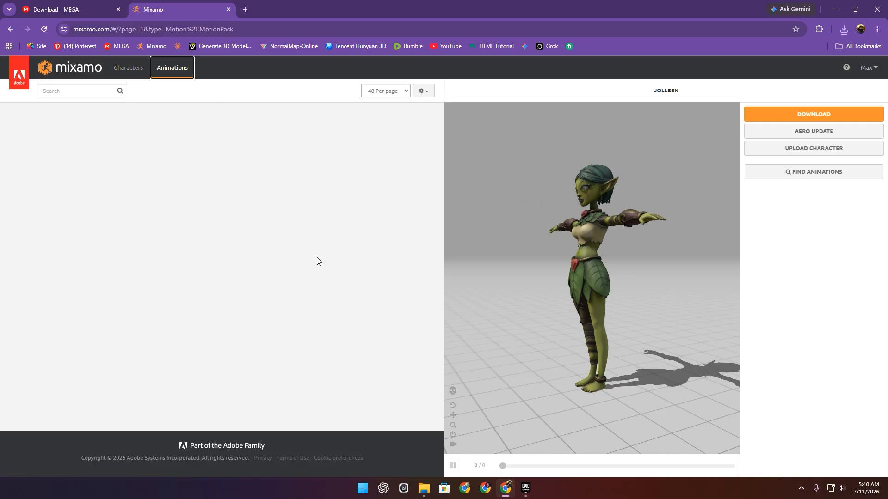
pyautogui.scroll(-3, 301, 240)
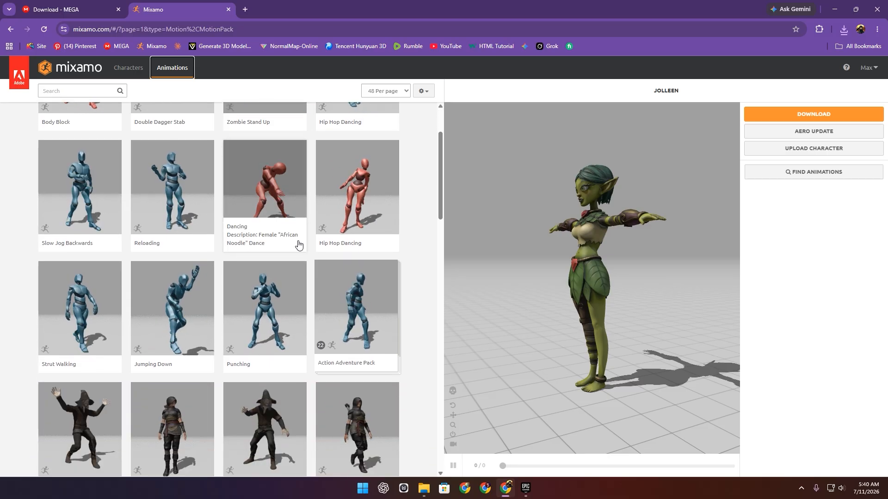
pyautogui.click(174, 187)
pyautogui.scroll(-10, 182, 231)
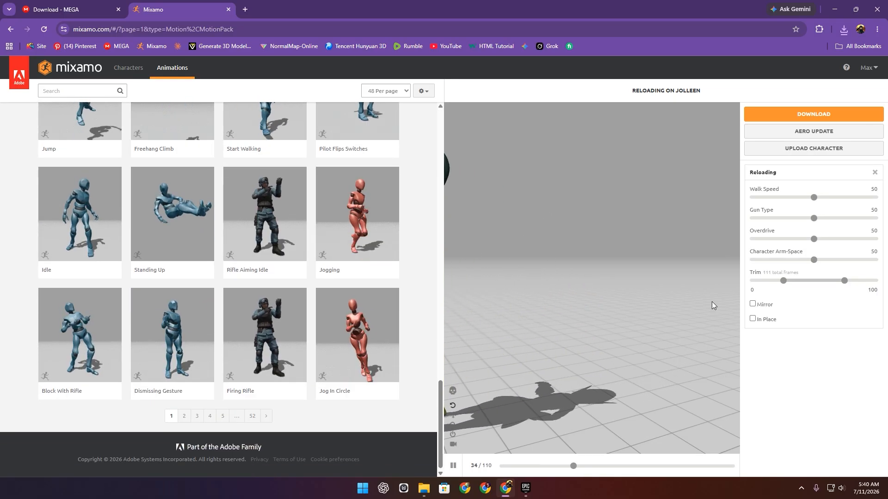
pyautogui.click(752, 318)
pyautogui.scroll(5, 234, 249)
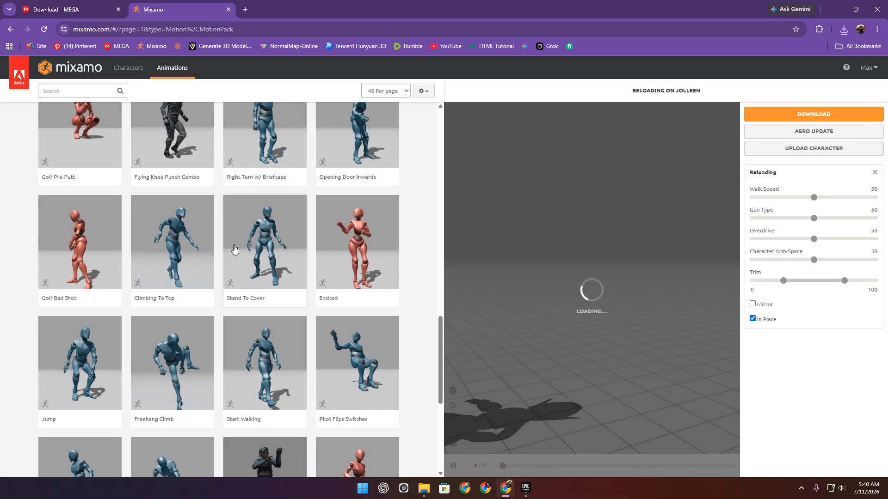
pyautogui.scroll(10, 234, 249)
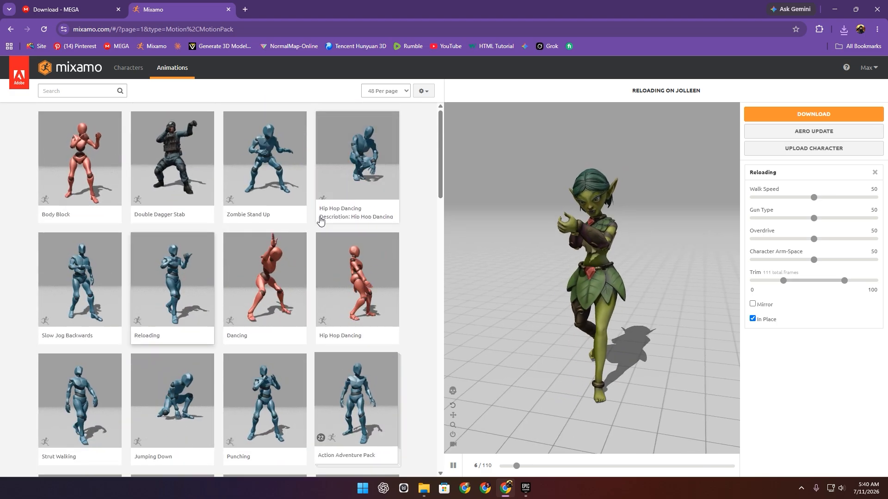
# Switch to File Explorer, extract ElfCharacter.zip in the Downloads folder and open the extracted folder.
pyautogui.moveTo(0, 100); pyautogui.dragTo(378, 98)
pyautogui.doubleClick(378, 99)
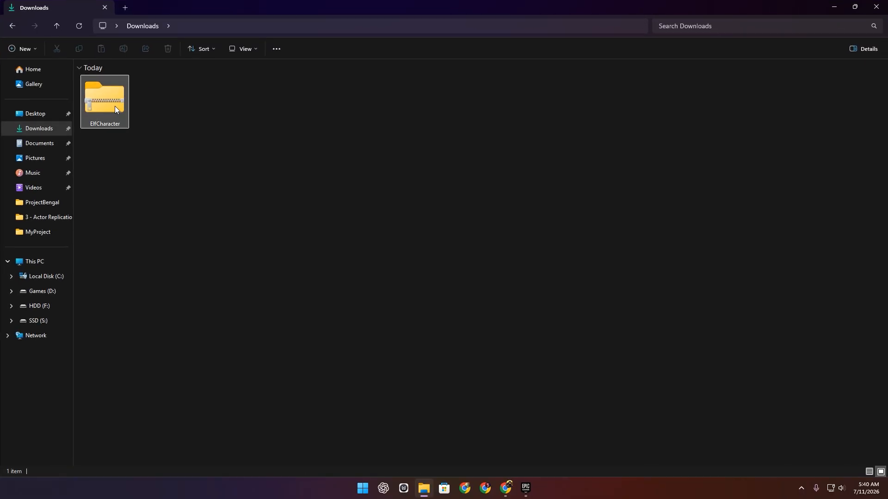
pyautogui.rightClick(104, 101)
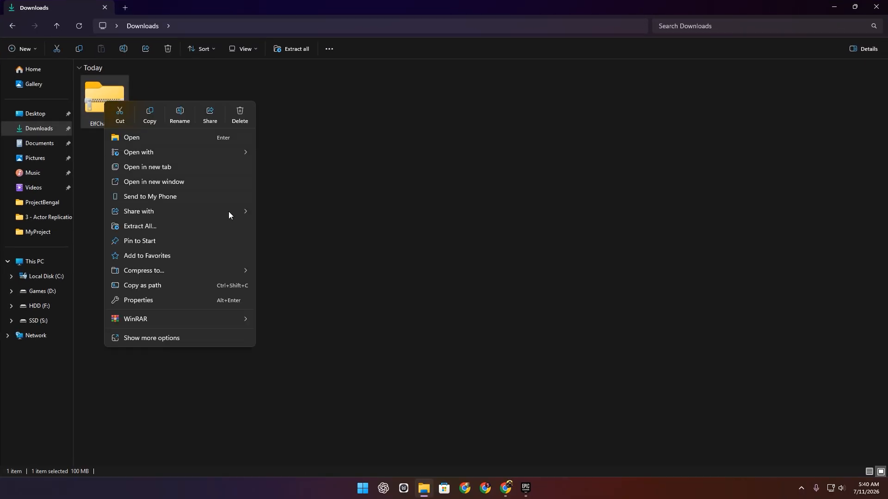
pyautogui.click(207, 229)
pyautogui.click(525, 332)
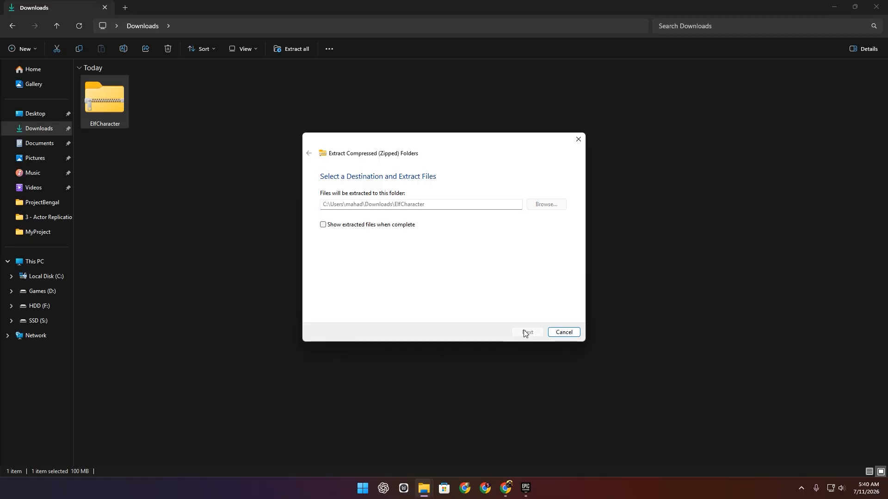
pyautogui.doubleClick(159, 99)
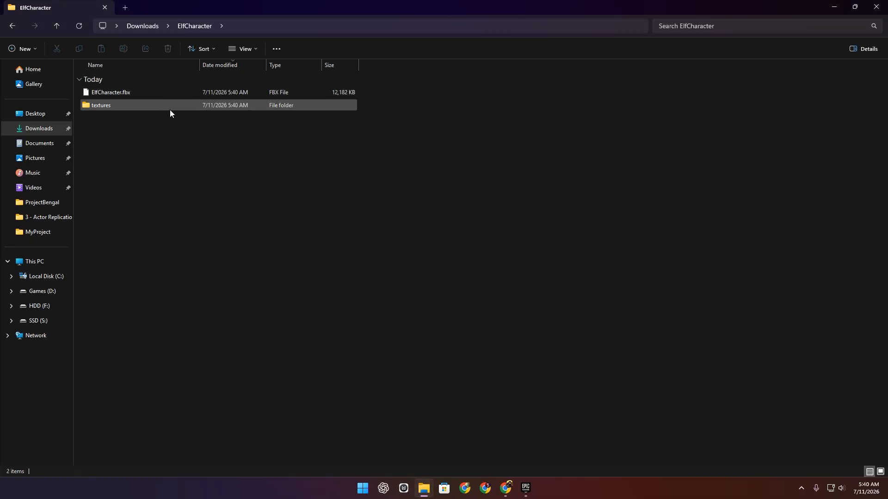
# Examine the elf's texture images in the extracted textures folder, then return to the ElfCharacter folder.
pyautogui.click(107, 93)
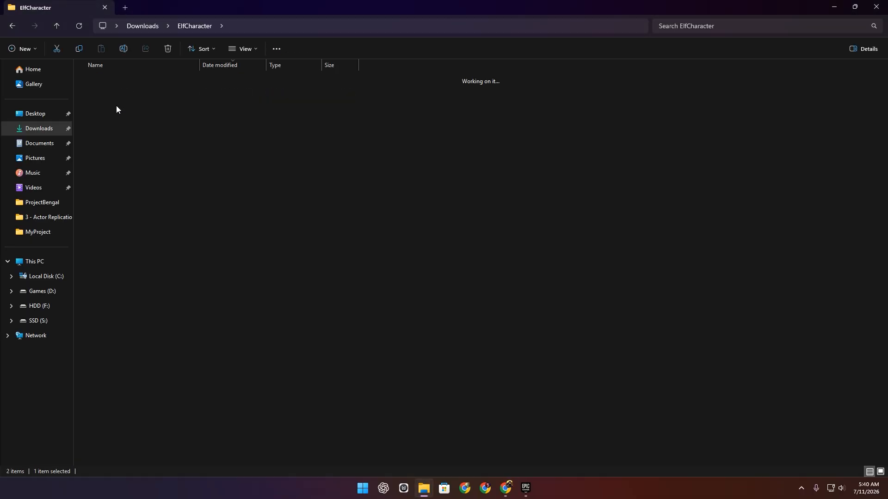
pyautogui.click(880, 471)
pyautogui.moveTo(113, 149); pyautogui.dragTo(551, 124)
pyautogui.click(288, 143)
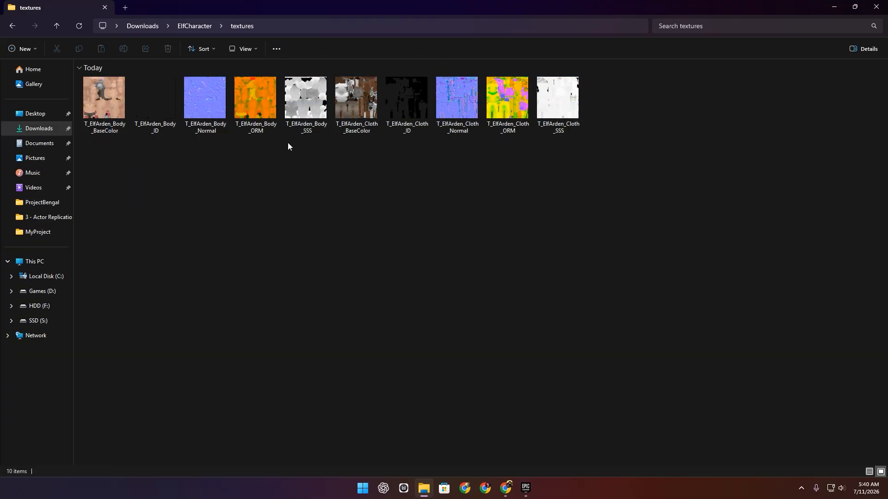
pyautogui.click(59, 25)
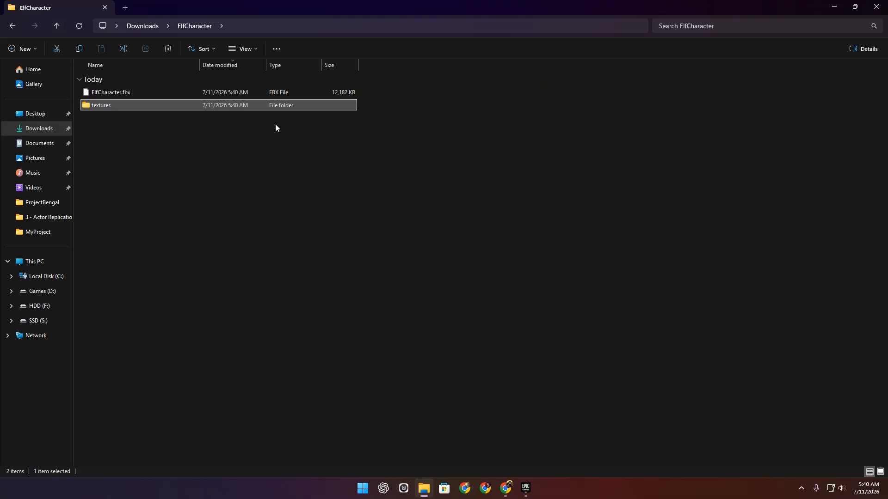
# Arrange the ElfCharacter folder window side by side with the Mixamo browser window, giving the browser the wider share.
pyautogui.click(124, 92)
pyautogui.moveTo(359, 1); pyautogui.dragTo(280, 76)
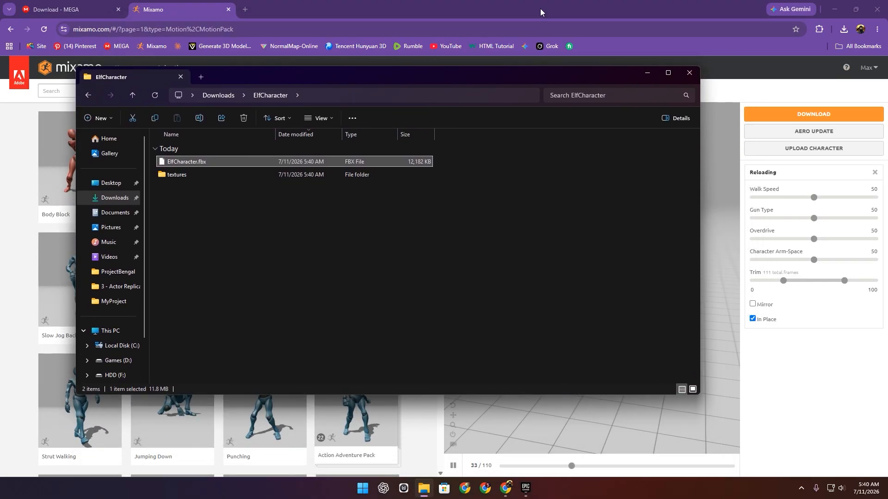
pyautogui.moveTo(672, 76)
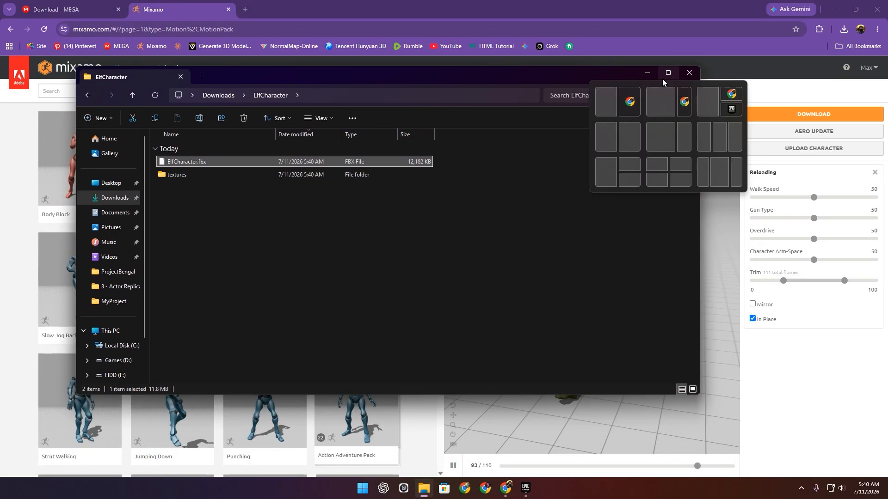
pyautogui.click(606, 102)
pyautogui.click(606, 105)
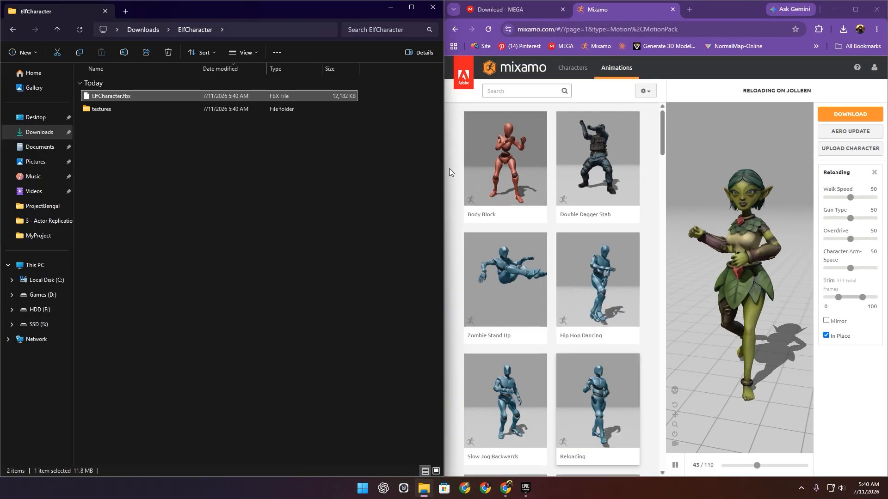
pyautogui.moveTo(444, 164); pyautogui.dragTo(245, 159)
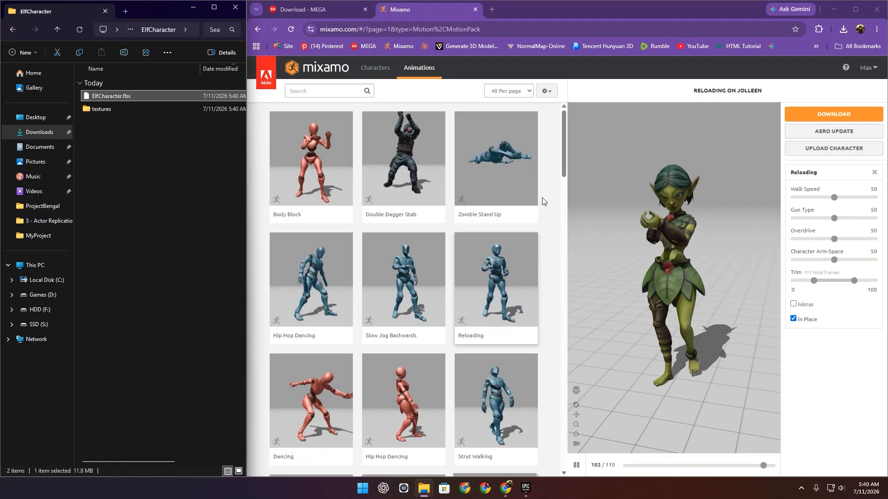
# Remove the Reloading animation and upload ElfCharacter.fbx to Mixamo as a new character.
pyautogui.click(873, 173)
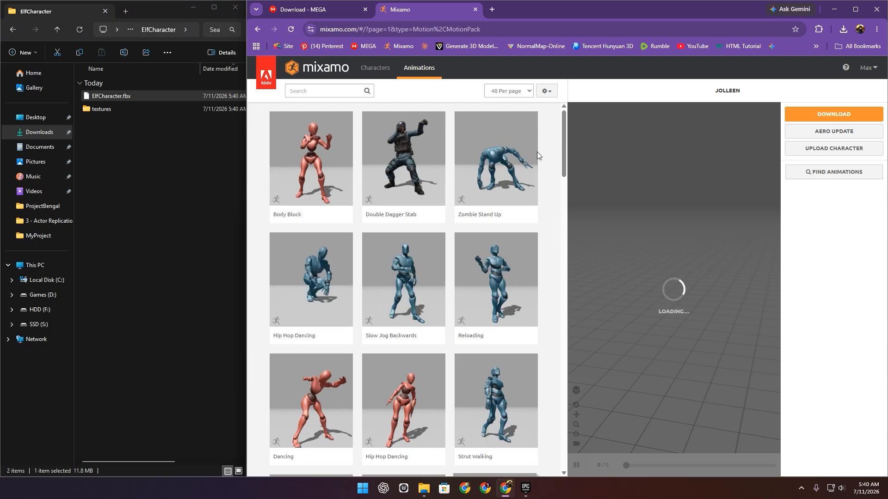
pyautogui.click(835, 154)
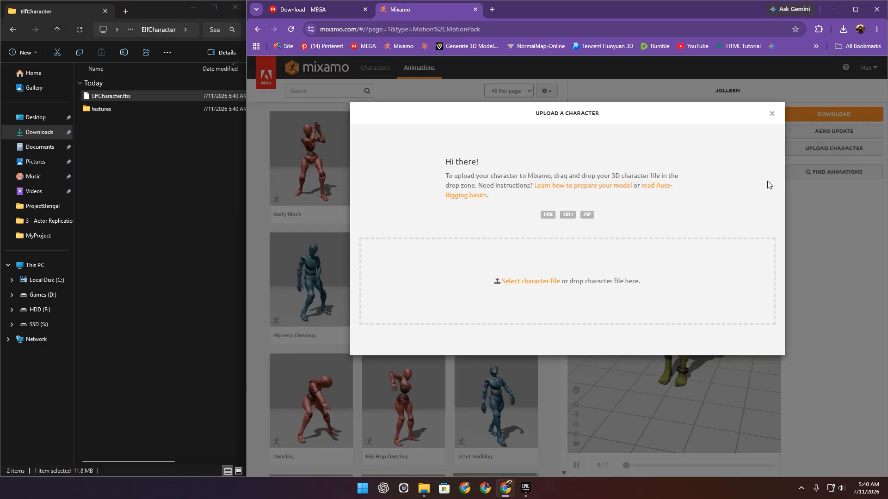
pyautogui.moveTo(121, 96); pyautogui.dragTo(518, 267)
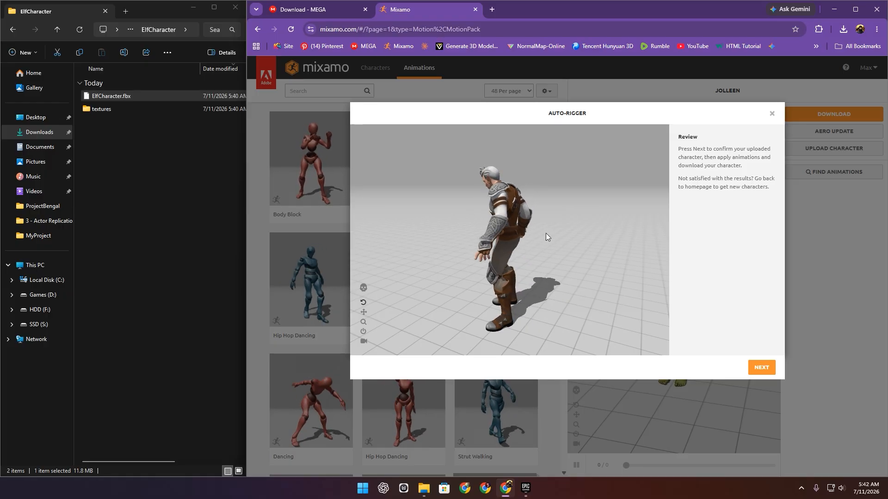
# Maximize the browser window and accept the uploaded elf character in the Auto-Rigger review.
pyautogui.click(851, 13)
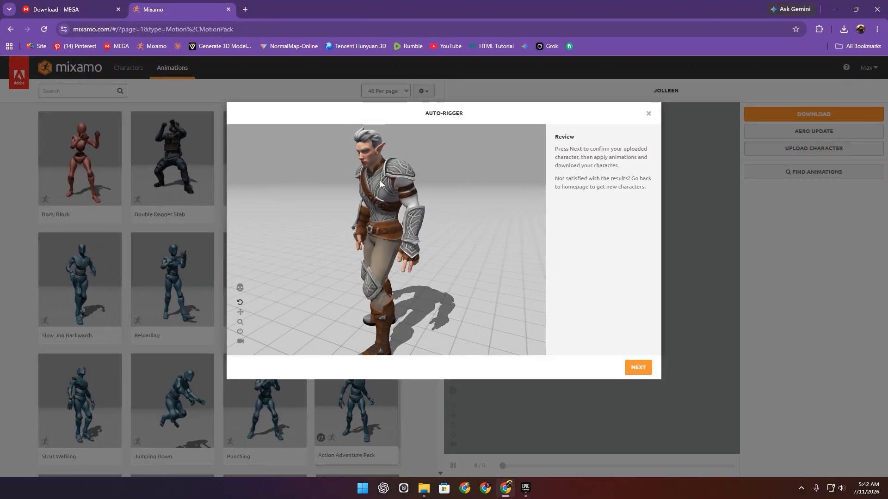
pyautogui.click(637, 368)
pyautogui.click(638, 369)
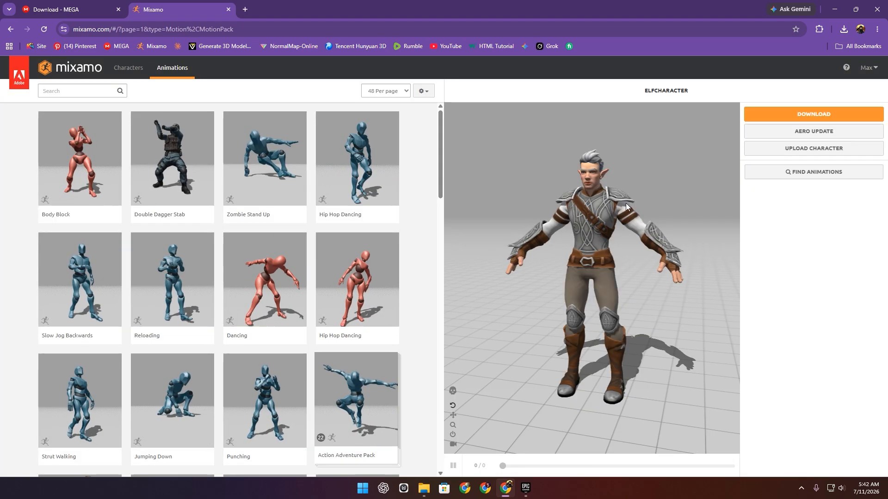
# Inspect the uploaded elf character from several angles and apply the Dancing animation to it.
pyautogui.moveTo(625, 203); pyautogui.dragTo(623, 184)
pyautogui.scroll(4, 623, 184)
pyautogui.moveTo(581, 264)
pyautogui.mouseDown()
pyautogui.moveTo(643, 255)
pyautogui.moveTo(556, 284)
pyautogui.moveTo(610, 267)
pyautogui.moveTo(591, 265)
pyautogui.mouseUp()
pyautogui.scroll(-5, 643, 254)
pyautogui.scroll(2, 556, 284)
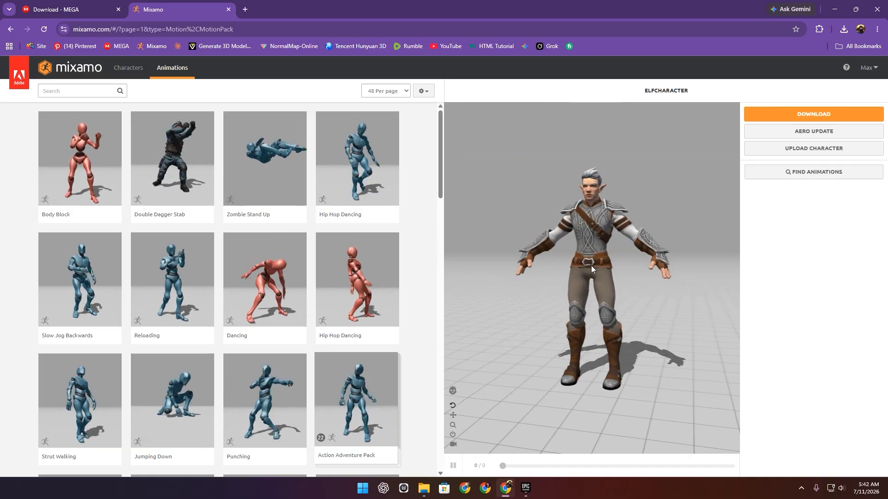
pyautogui.click(238, 256)
# Find the Swinging animation in the animation library and apply it to the elf character.
pyautogui.scroll(-12, 317, 311)
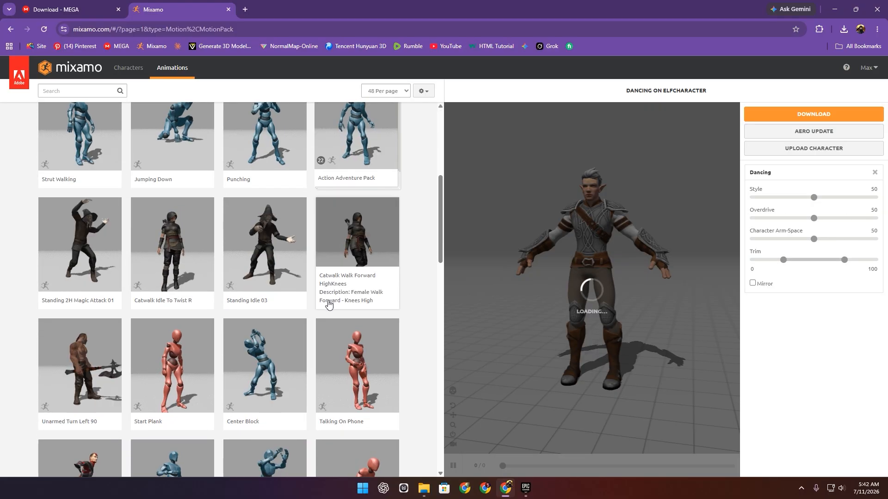
pyautogui.scroll(2, 317, 311)
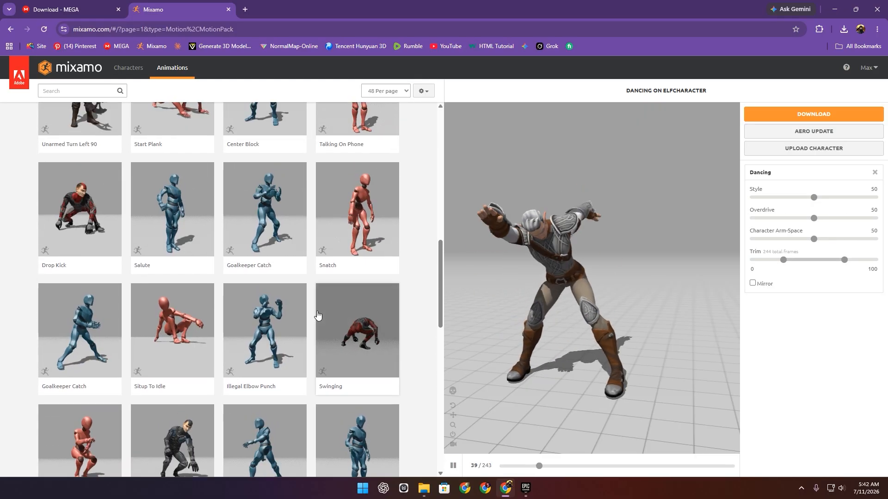
pyautogui.click(345, 316)
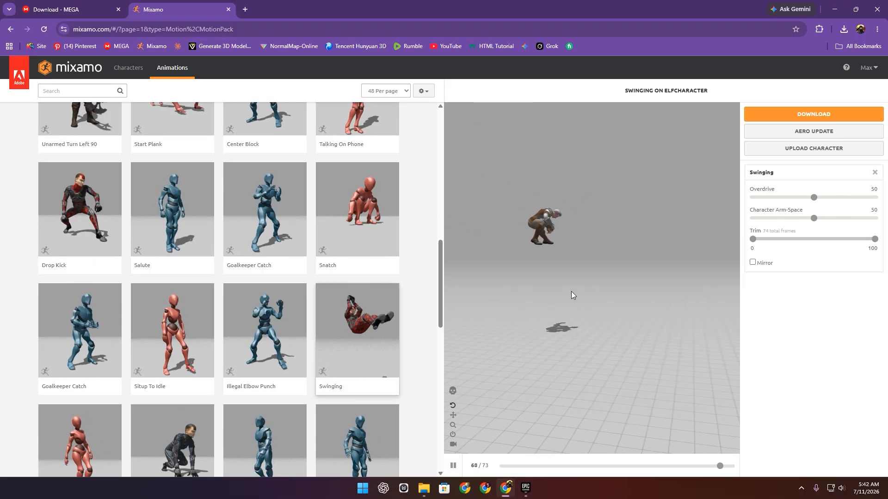
# Try the Flying Knee Punch Combo and Idle animations on the elf character.
pyautogui.scroll(-2, 287, 307)
pyautogui.click(166, 339)
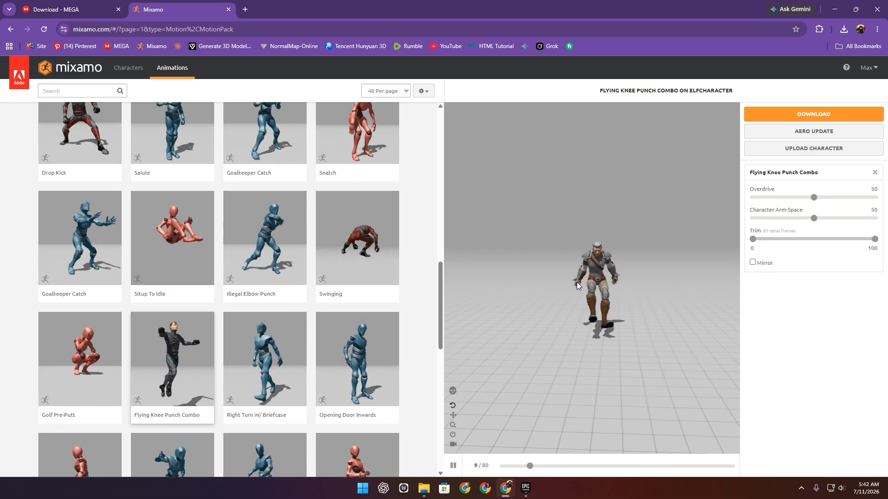
pyautogui.scroll(-4, 220, 310)
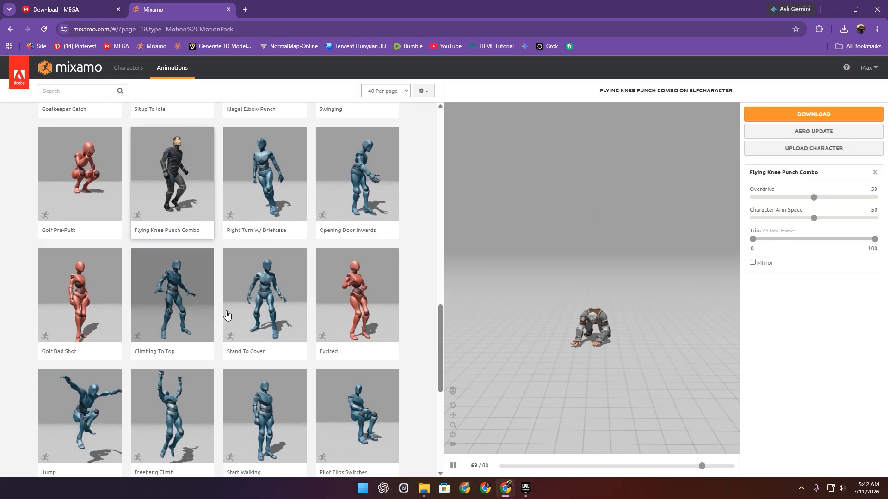
pyautogui.scroll(-3, 194, 305)
pyautogui.scroll(-2, 178, 299)
pyautogui.click(79, 305)
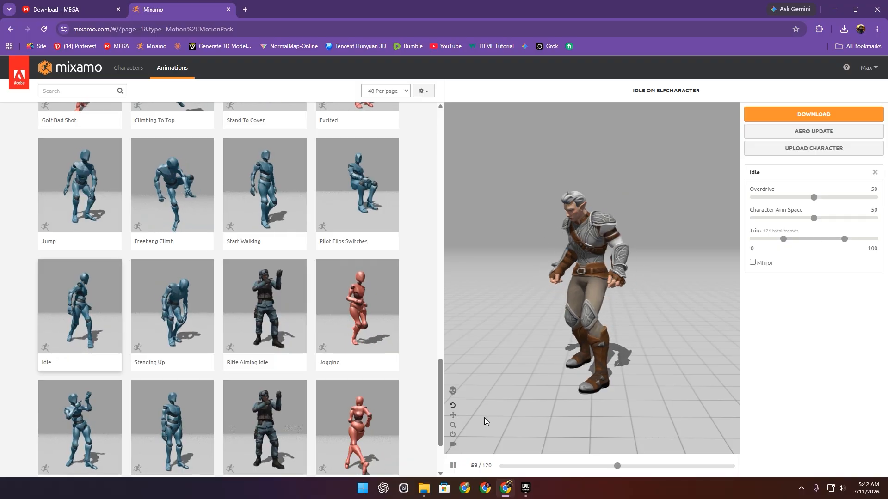
# Remove the Idle animation from the elf character and frame the whole model in its default pose.
pyautogui.press('space')
pyautogui.click(874, 172)
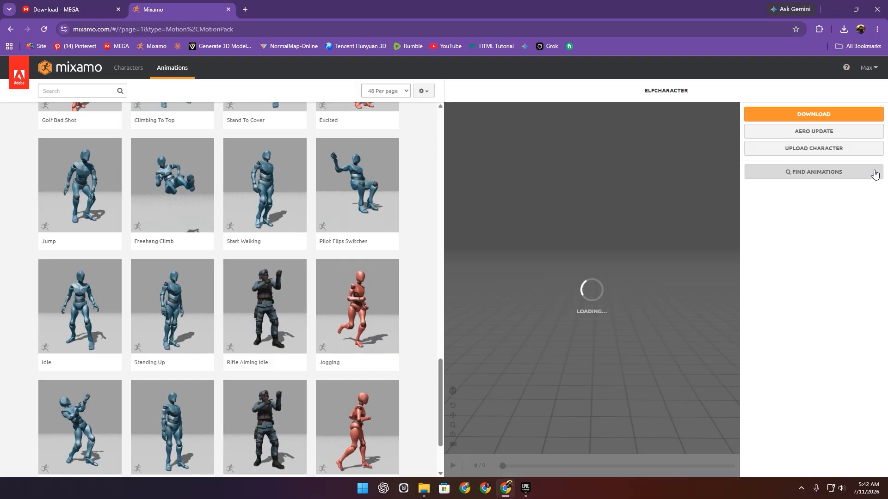
pyautogui.scroll(10, 595, 187)
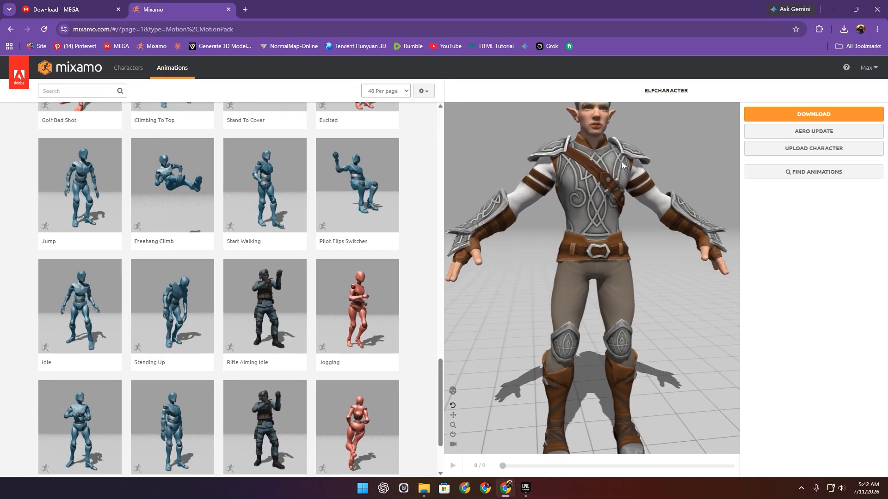
pyautogui.scroll(-5, 620, 163)
pyautogui.moveTo(603, 163)
pyautogui.mouseDown(button='middle')
pyautogui.moveTo(587, 163)
pyautogui.moveTo(595, 160)
pyautogui.mouseUp(button='middle')
pyautogui.scroll(-1, 595, 160)
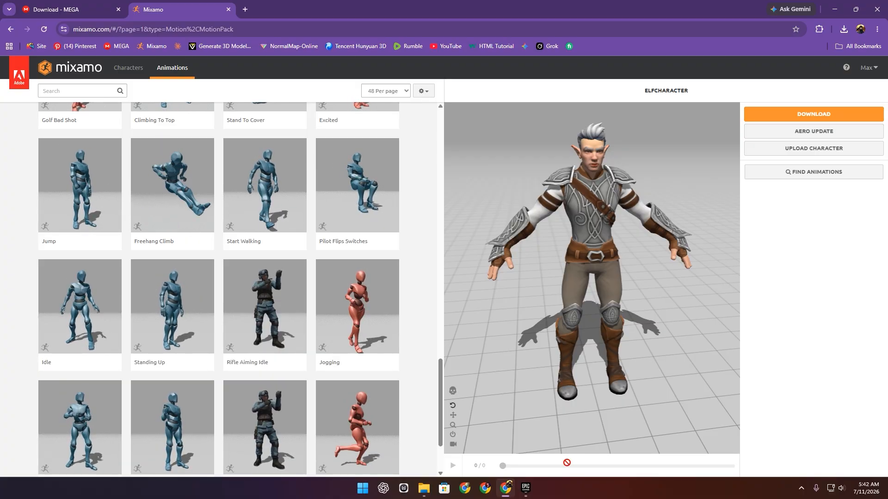
# Switch to the Epic Games Launcher, launch Unreal Engine 5.8.0 and start a new project.
pyautogui.click(525, 488)
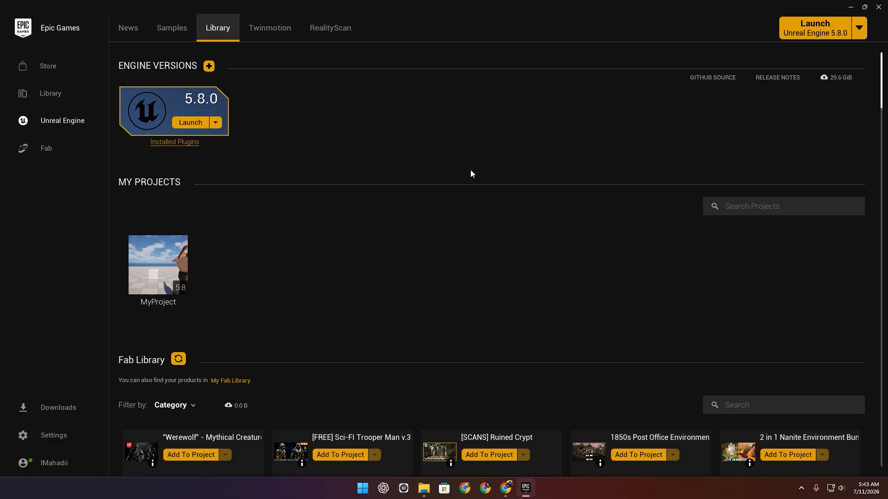
pyautogui.click(198, 123)
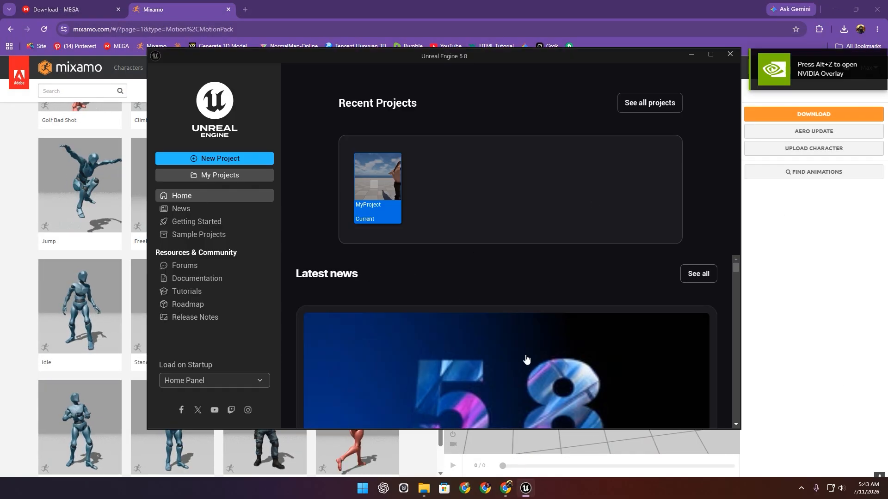
pyautogui.click(206, 158)
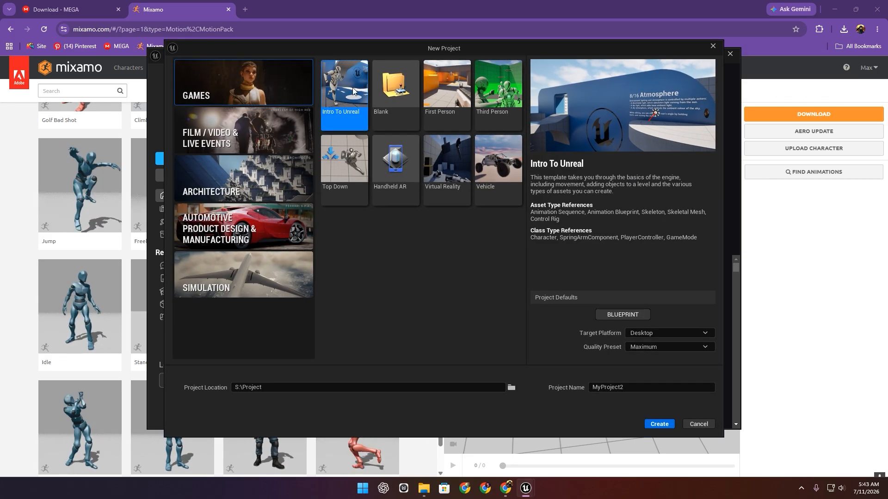
# Choose the Blank games template with Blueprint as the project type.
pyautogui.click(391, 93)
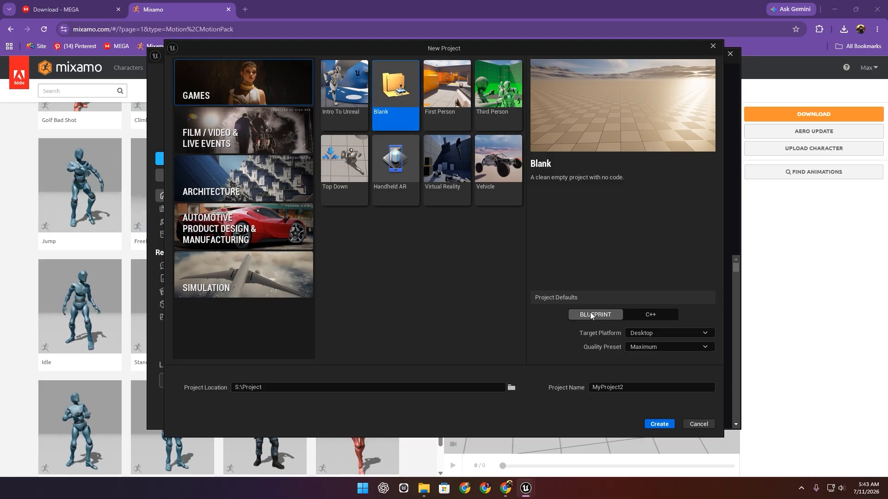
pyautogui.click(647, 315)
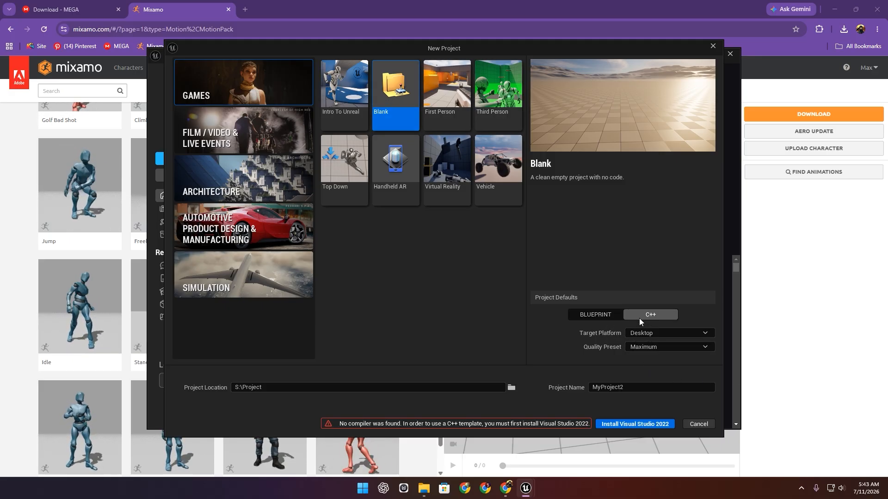
pyautogui.click(579, 315)
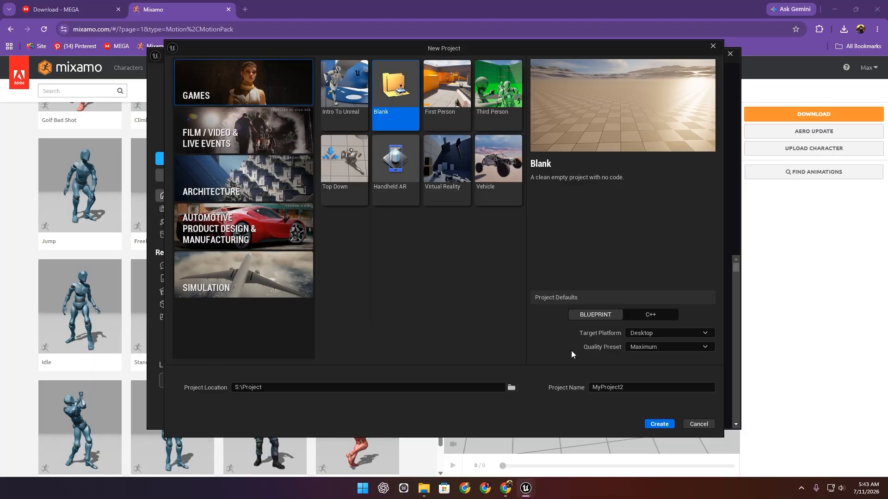
# Name the project KSRPG and create it in S:\Project.
pyautogui.doubleClick(639, 385)
pyautogui.press('BackSpace')
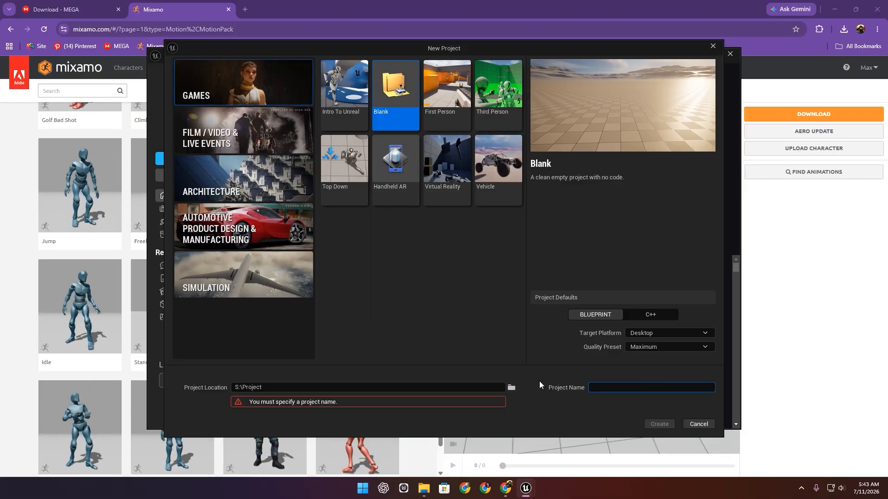
pyautogui.write('KS')
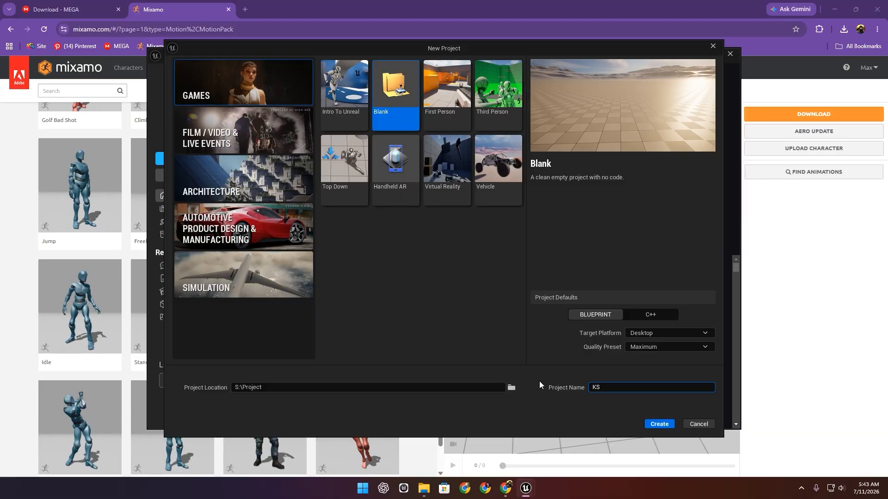
pyautogui.write('RPG')
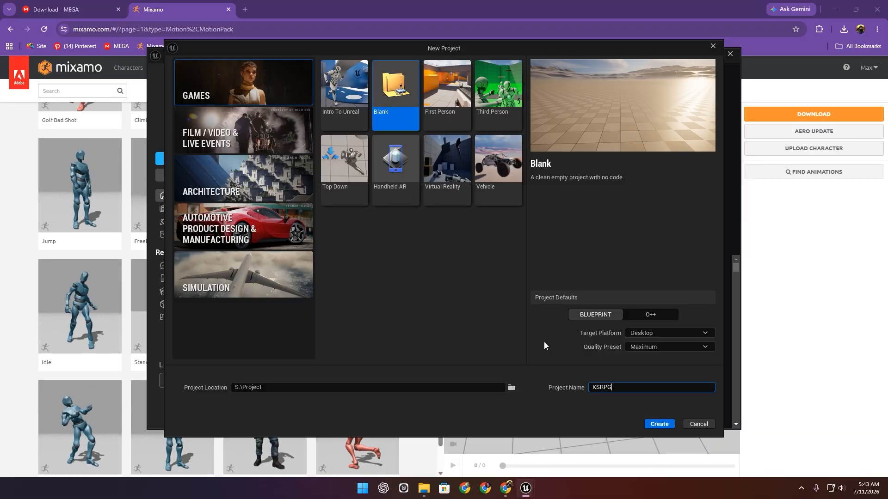
pyautogui.click(543, 342)
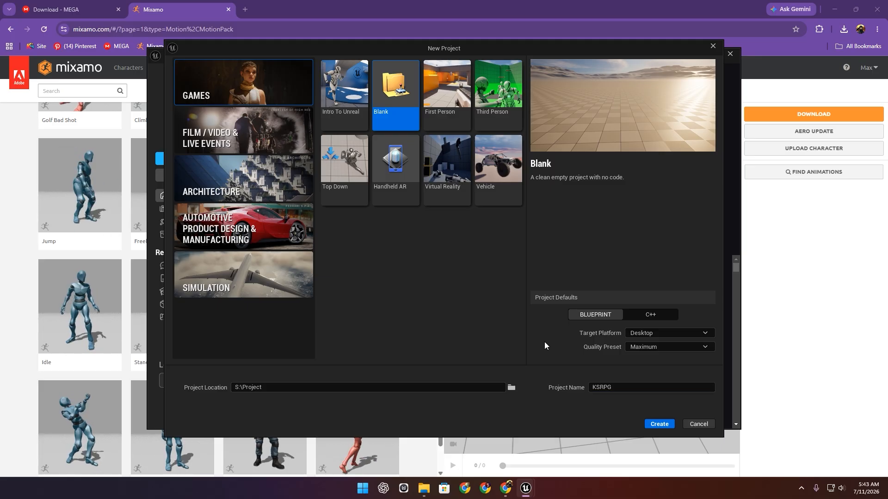
pyautogui.moveTo(308, 387); pyautogui.dragTo(168, 380)
pyautogui.click(511, 387)
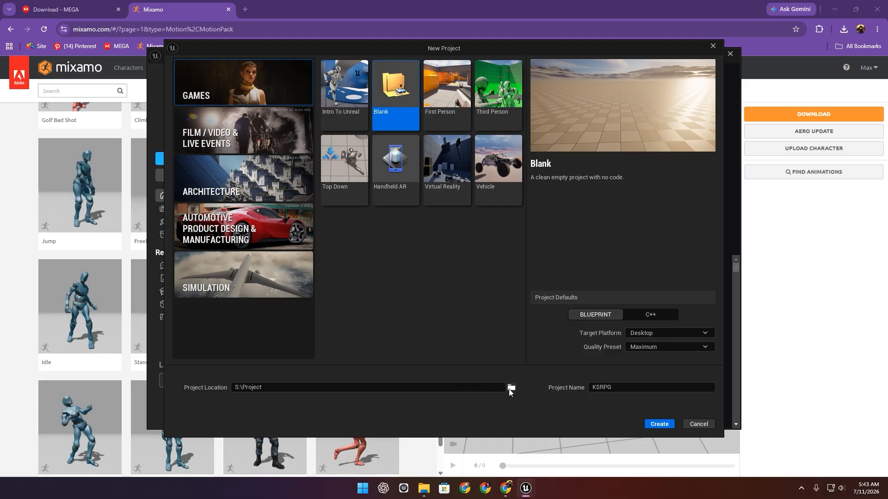
pyautogui.click(437, 245)
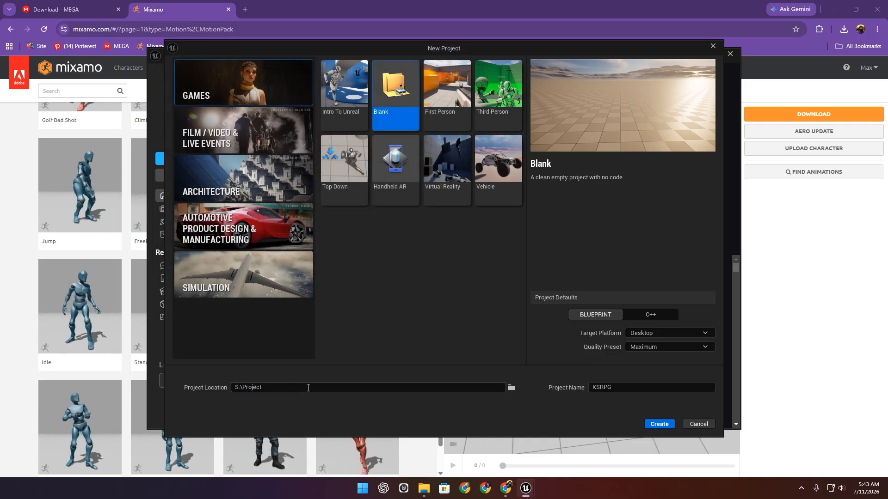
pyautogui.click(659, 424)
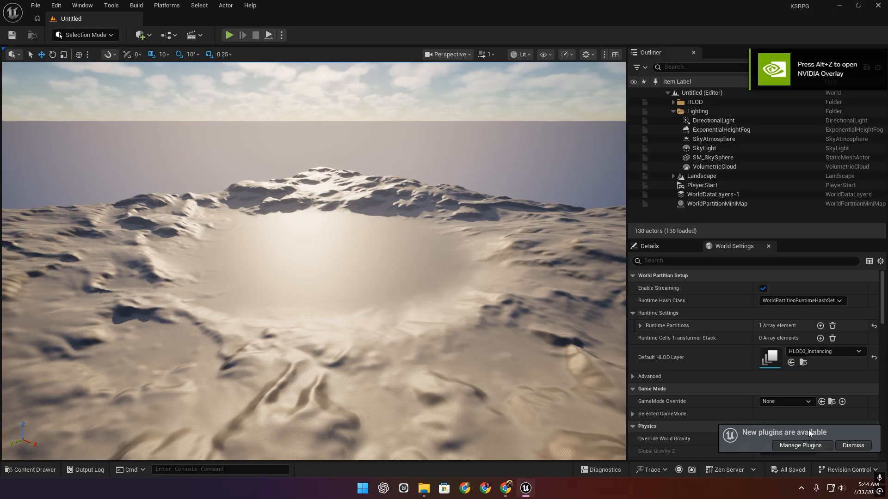
# Dismiss the new plugins notification and show the Details instead of the World Settings.
pyautogui.click(856, 445)
pyautogui.moveTo(456, 287)
pyautogui.mouseDown(button='right')
pyautogui.moveTo(485, 288)
pyautogui.moveTo(467, 288)
pyautogui.mouseUp(button='right')
pyautogui.hotkey('alt', 'z')
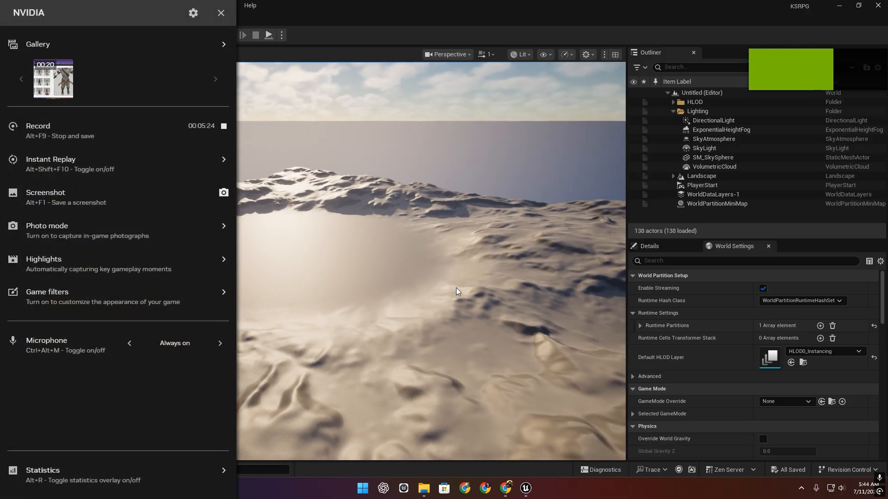
pyautogui.hotkey('alt', 'z')
pyautogui.moveTo(325, 213); pyautogui.dragTo(361, 199, button='right')
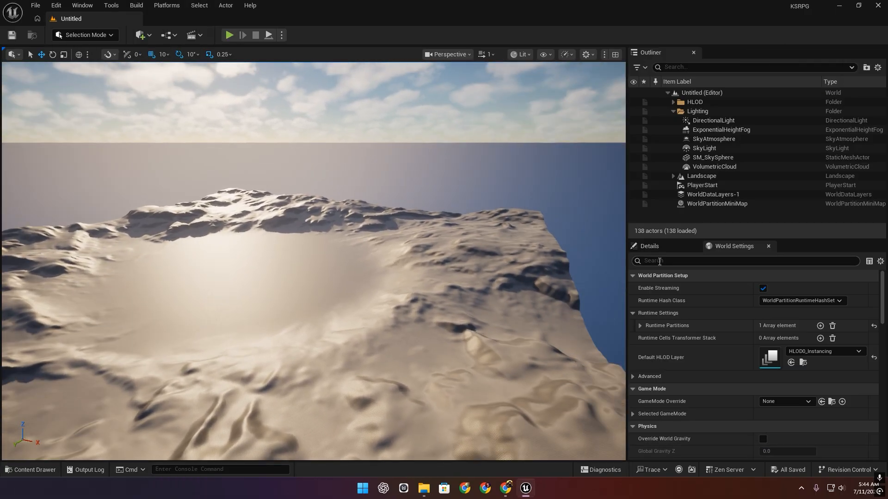
pyautogui.click(662, 248)
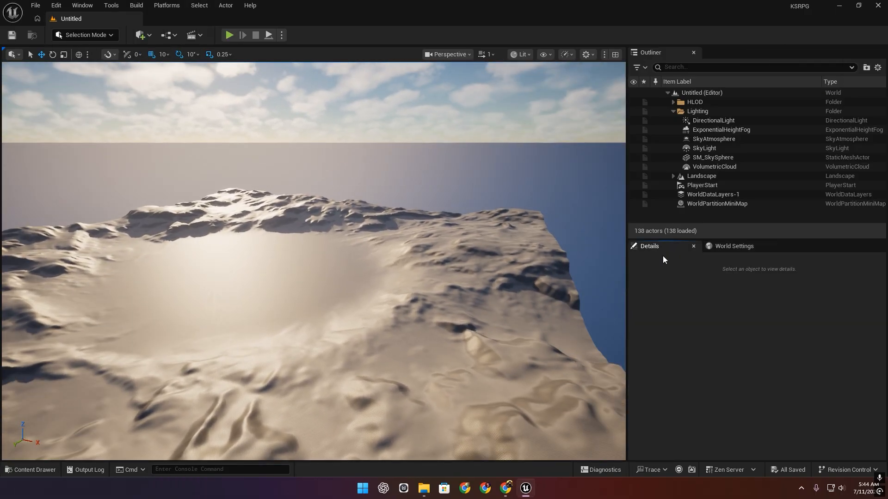
# Create a new level from the Basic template.
pyautogui.click(35, 5)
pyautogui.click(65, 40)
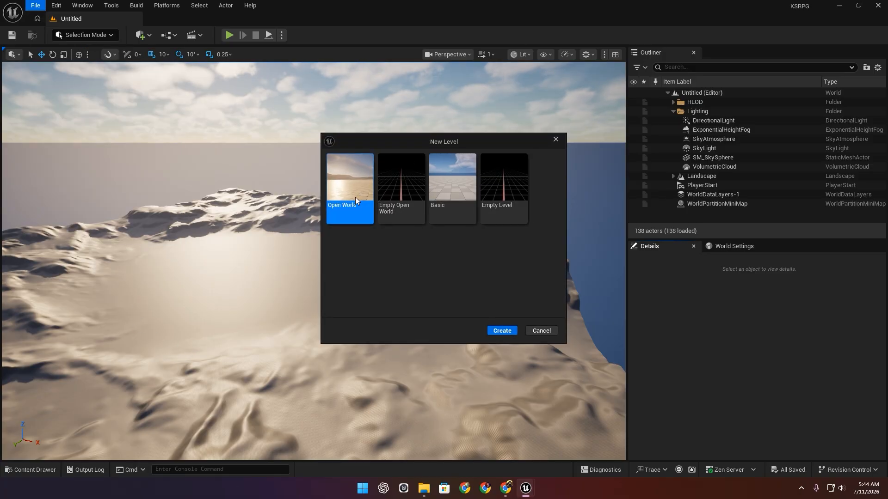
pyautogui.click(462, 199)
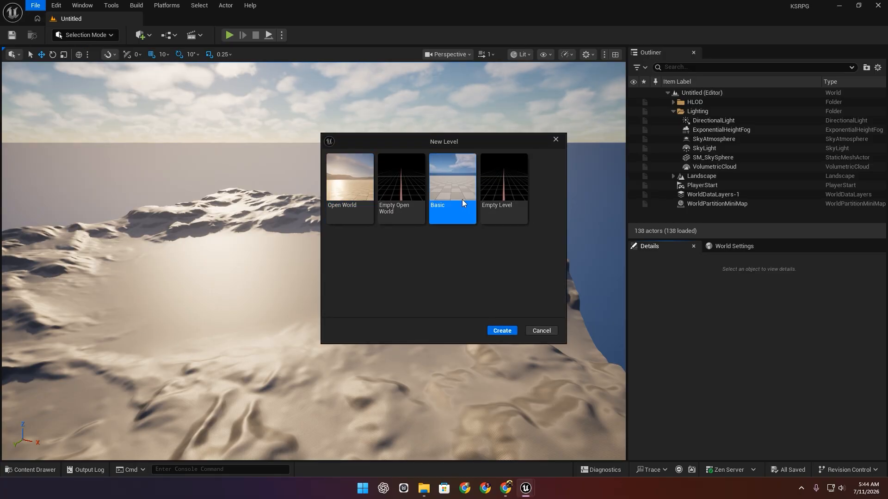
pyautogui.click(502, 331)
# Start saving the level and create and open a new folder named Levels inside Content.
pyautogui.click(12, 35)
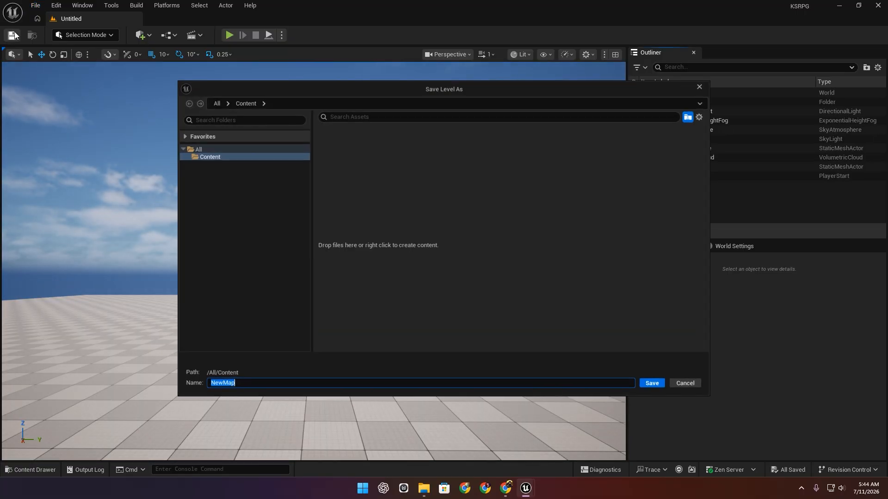
pyautogui.click(234, 156)
pyautogui.rightClick(371, 176)
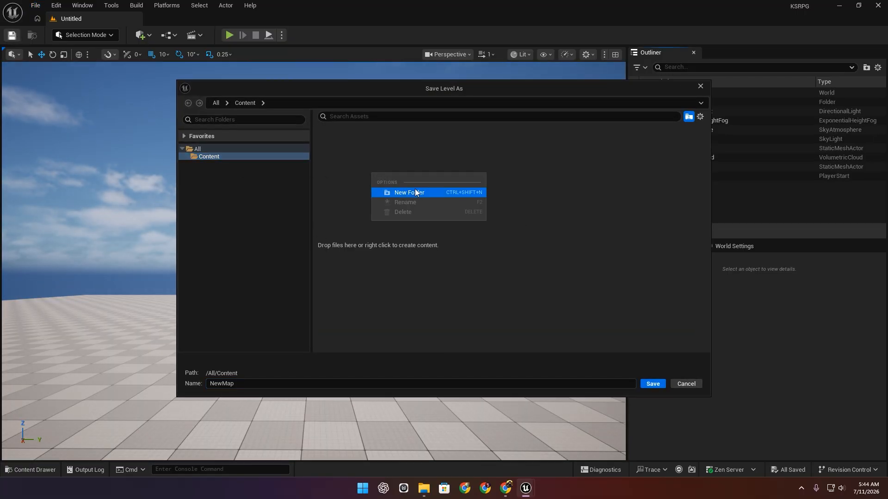
pyautogui.click(415, 189)
pyautogui.write('Levels')
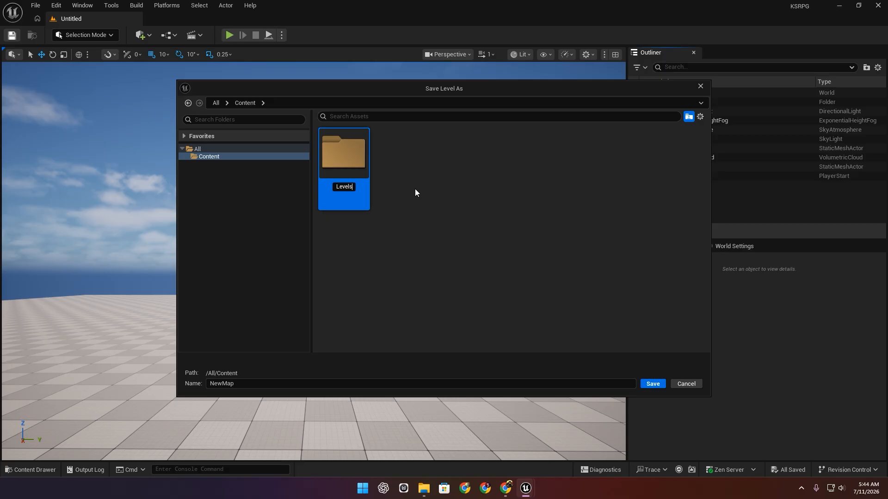
pyautogui.press('Return')
pyautogui.doubleClick(329, 170)
# Name the level TestLevel and save it in the Levels folder.
pyautogui.click(258, 385)
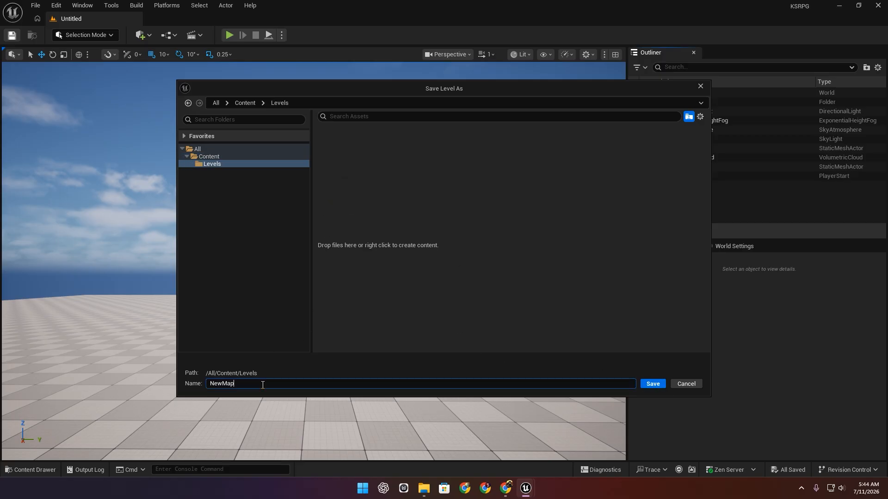
pyautogui.write('Te')
pyautogui.click(653, 385)
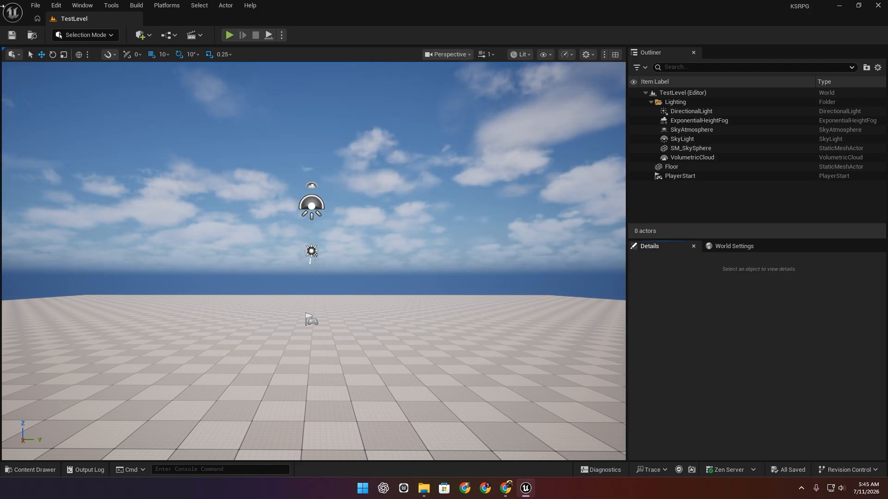
# Set both the Editor Startup Map and the Game Default Map to TestLevel in the project's Maps & Modes settings.
pyautogui.click(56, 5)
pyautogui.click(121, 183)
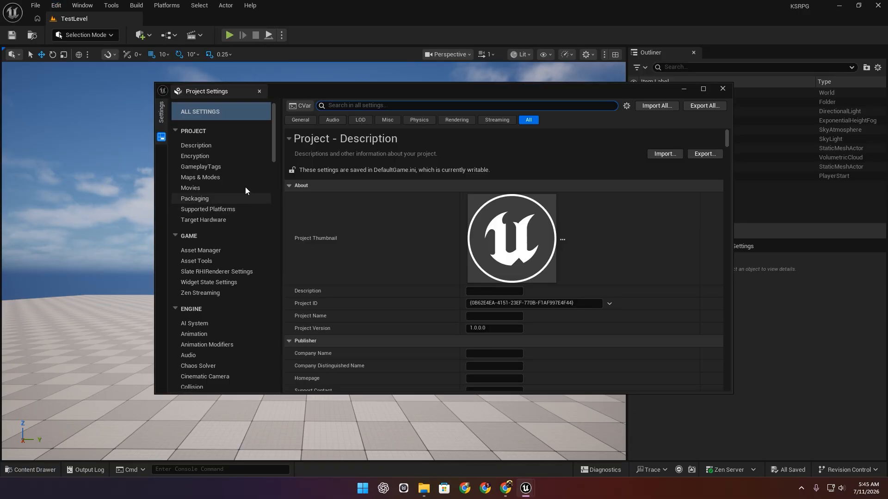
pyautogui.click(209, 174)
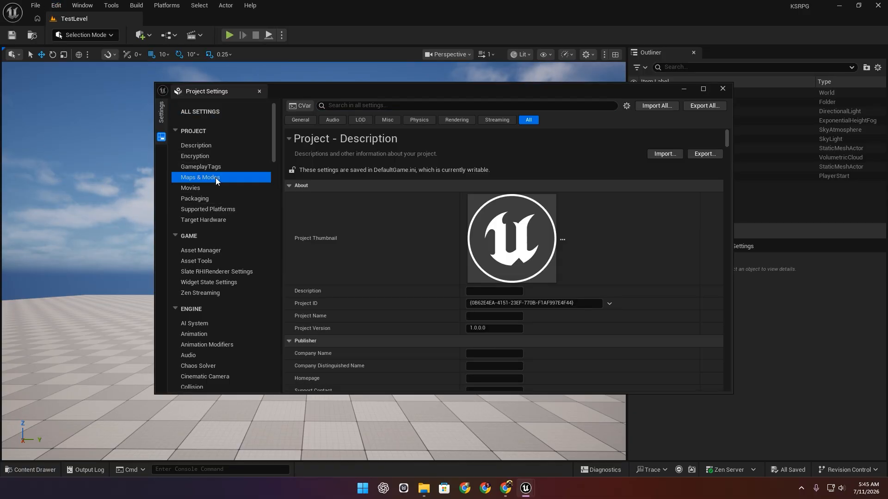
pyautogui.moveTo(373, 86); pyautogui.dragTo(323, 77)
pyautogui.click(470, 230)
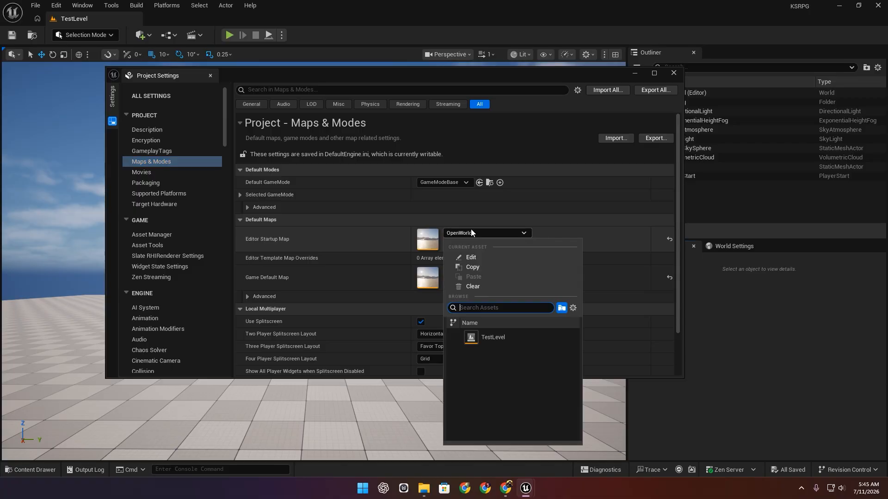
pyautogui.click(528, 342)
pyautogui.click(474, 271)
pyautogui.click(495, 214)
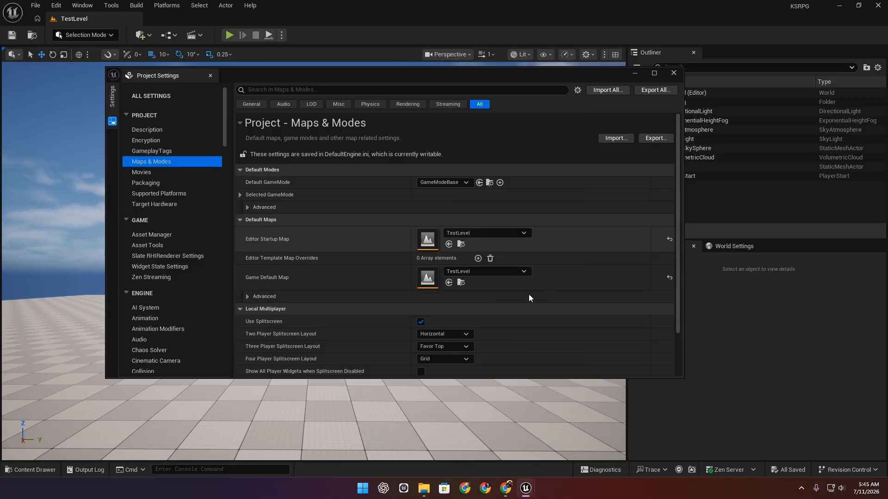
# Dock the Project Settings window beside the TestLevel tab in the main editor window.
pyautogui.scroll(-2, 394, 295)
pyautogui.scroll(2, 394, 295)
pyautogui.moveTo(162, 73); pyautogui.dragTo(169, 20)
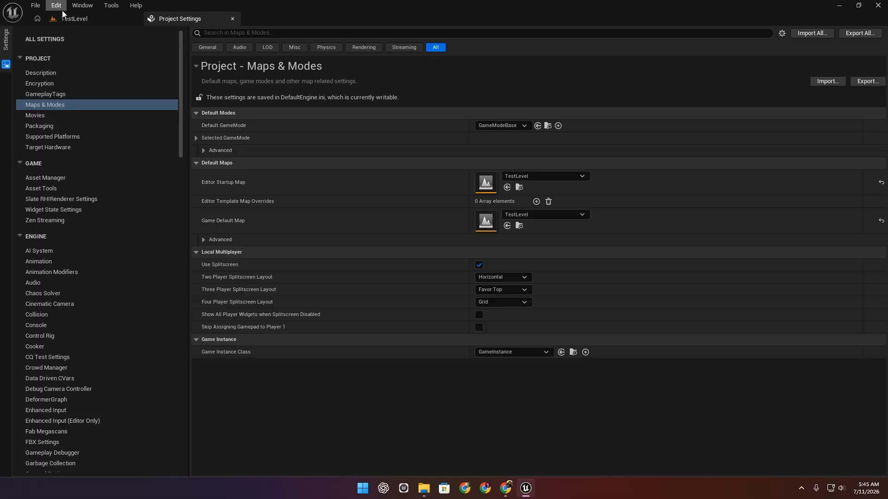
# Search all project settings for "motion" and disable Motion Blur in the Rendering settings.
pyautogui.click(251, 36)
pyautogui.write('motion')
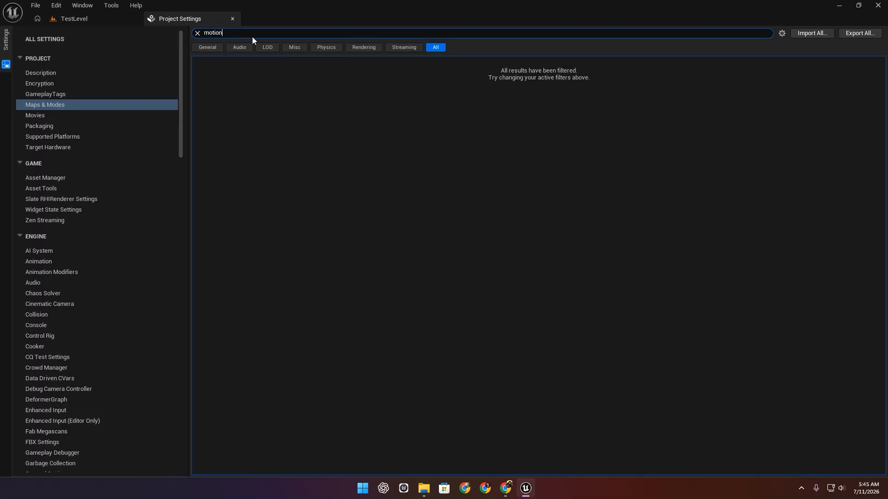
pyautogui.hotkey('ctrl', 'a')
pyautogui.click(56, 42)
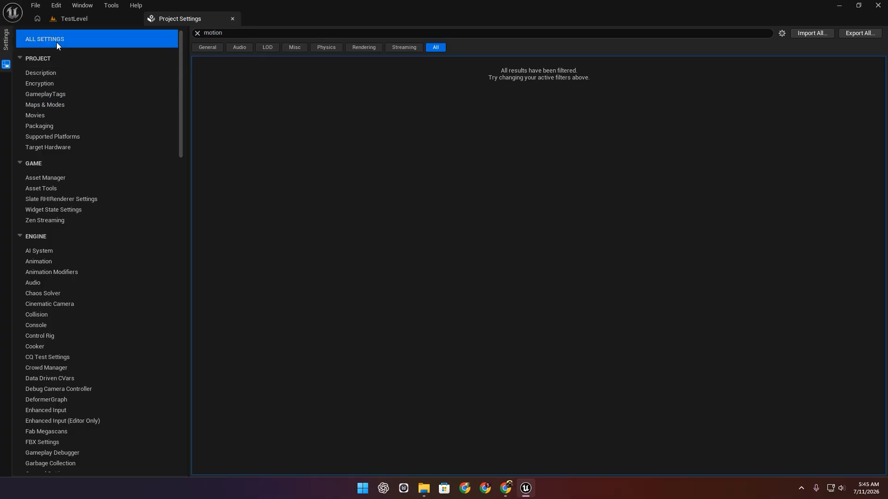
pyautogui.click(268, 32)
pyautogui.write('moti')
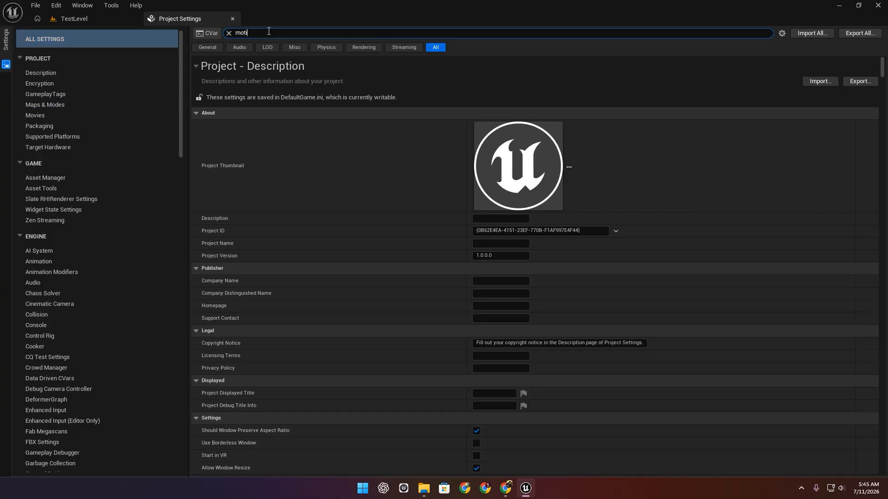
pyautogui.write('on')
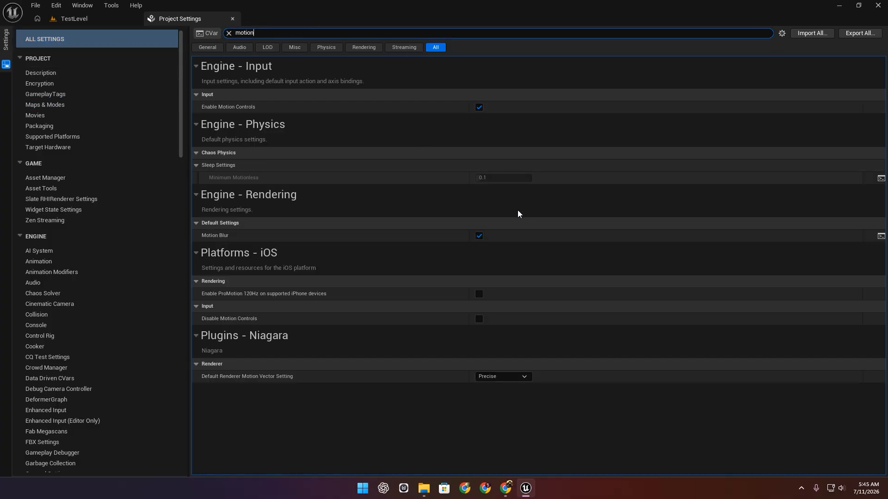
pyautogui.click(479, 236)
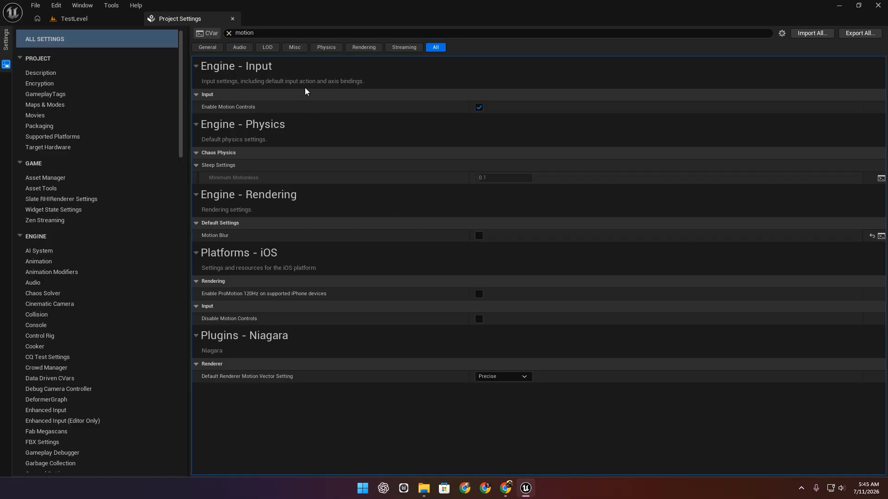
# Replace the project settings search with "raytra" to find the ray tracing options.
pyautogui.click(229, 34)
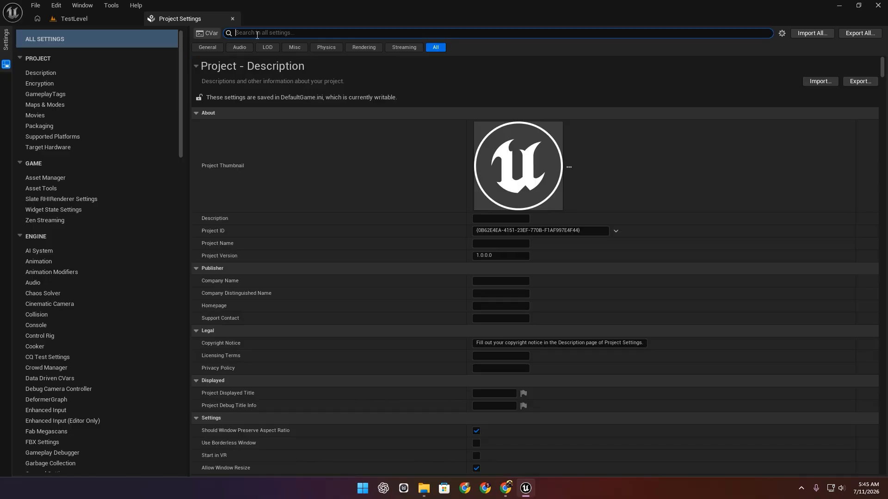
pyautogui.write('t')
pyautogui.press('BackSpace')
pyautogui.write('raytr')
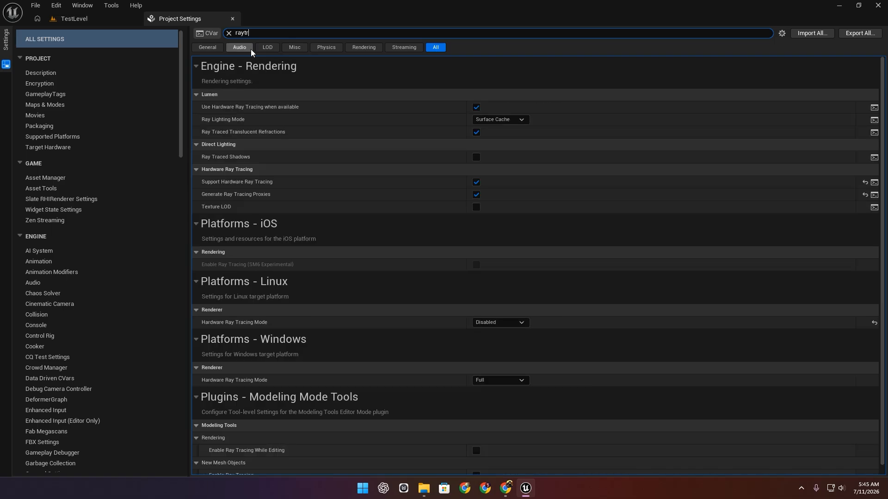
pyautogui.write('a')
pyautogui.click(111, 20)
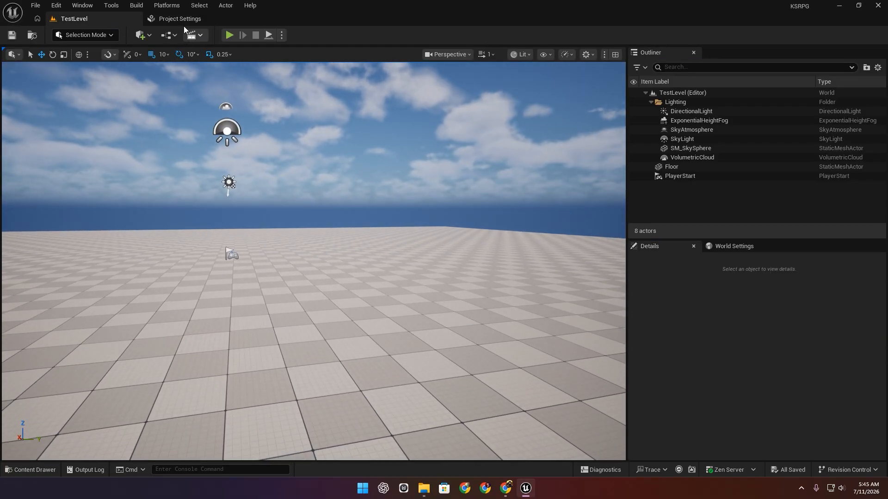
pyautogui.click(183, 19)
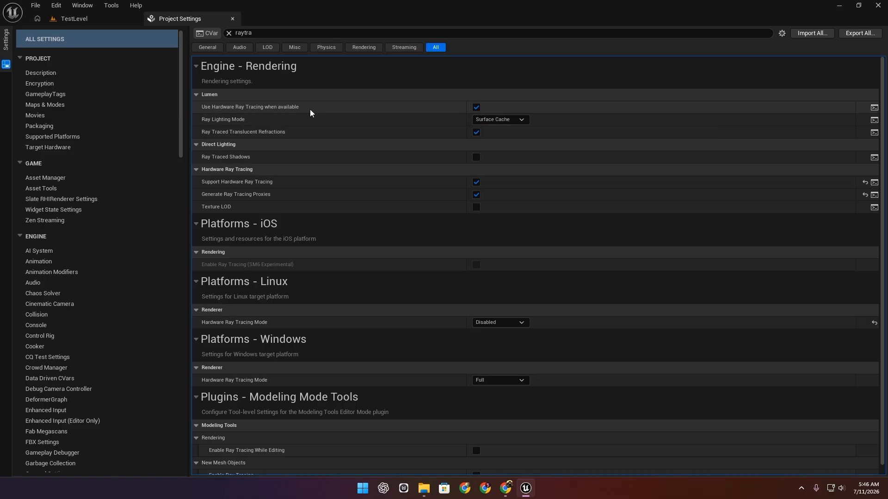
# Play TestLevel with the frame rate displayed through the console command "stat fps", look around, and end the play session.
pyautogui.click(86, 18)
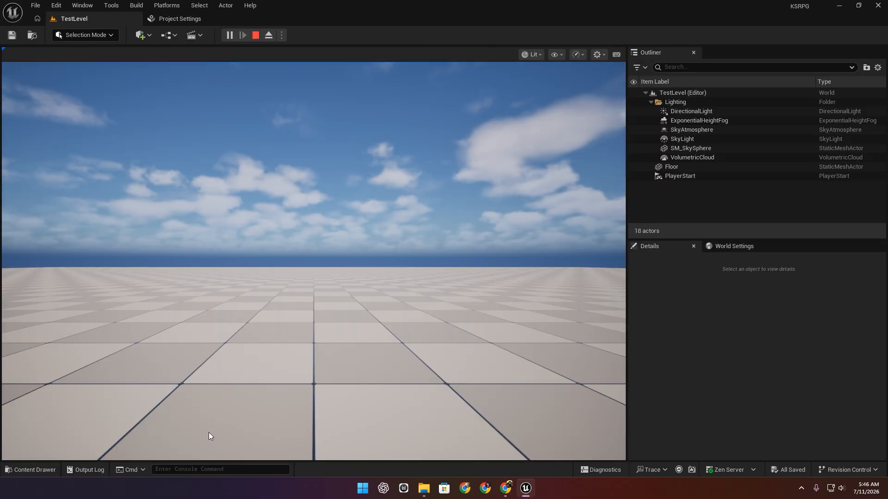
pyautogui.click(202, 468)
pyautogui.write('s')
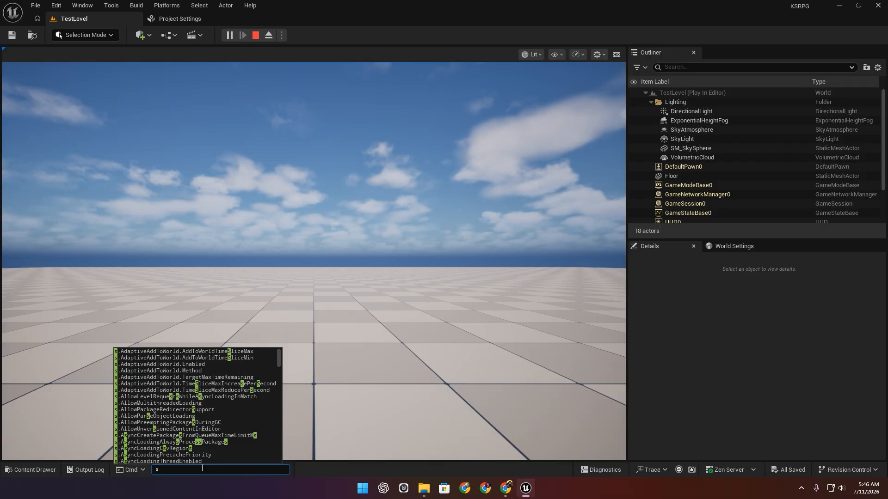
pyautogui.write('tat fps')
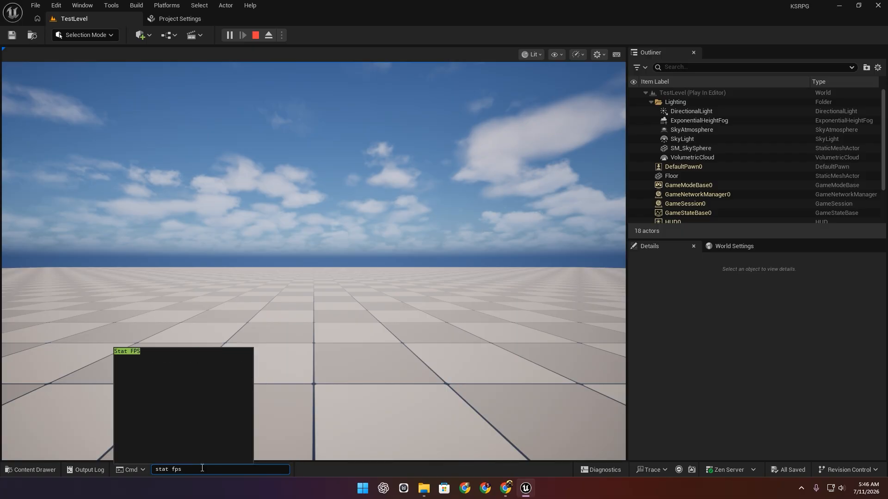
pyautogui.press('Return')
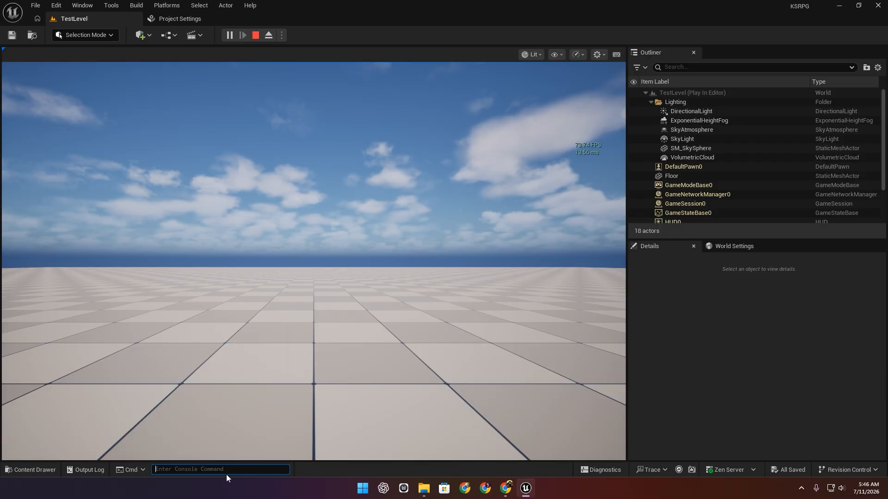
pyautogui.click(571, 178)
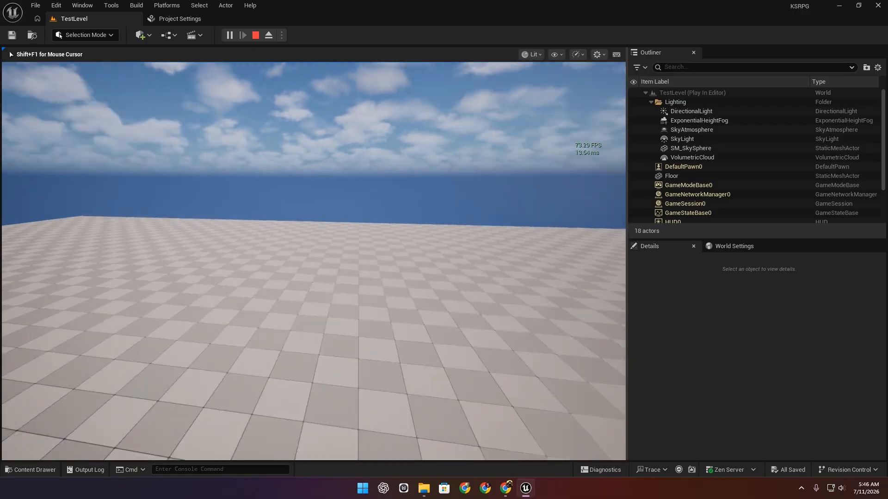
pyautogui.press('Escape')
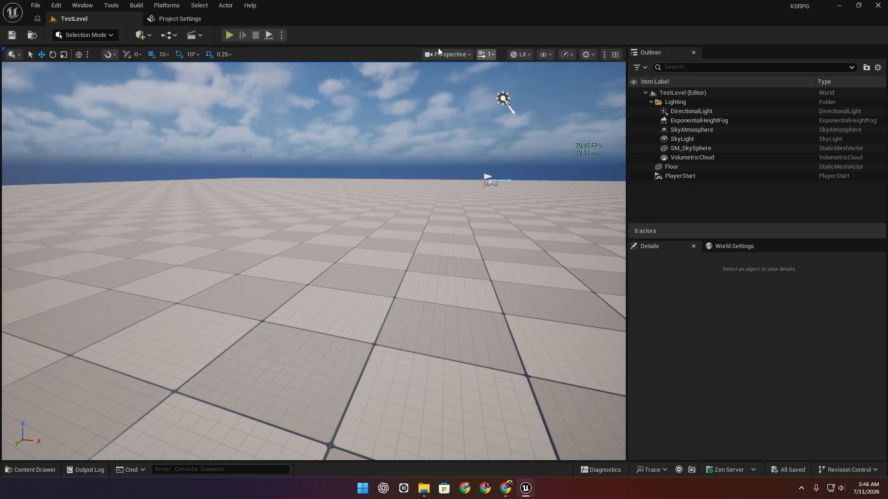
# Disable Use Hardware Ray Tracing when available, Ray Traced Translucent Refractions, Generate Ray Tracing Proxies and Support Hardware Ray Tracing in the project settings.
pyautogui.click(180, 19)
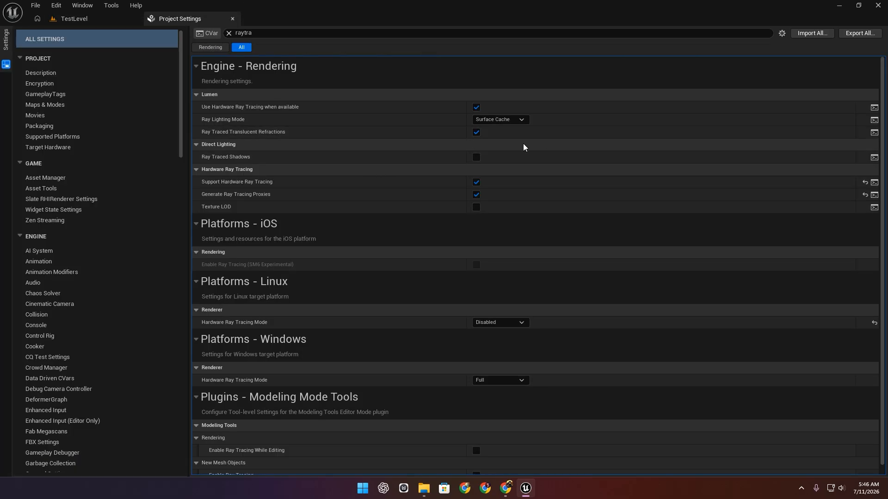
pyautogui.click(477, 107)
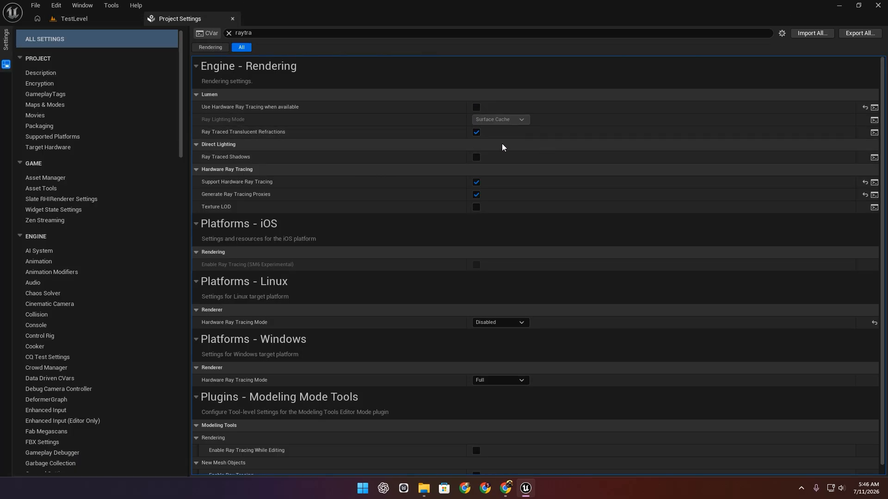
pyautogui.click(475, 132)
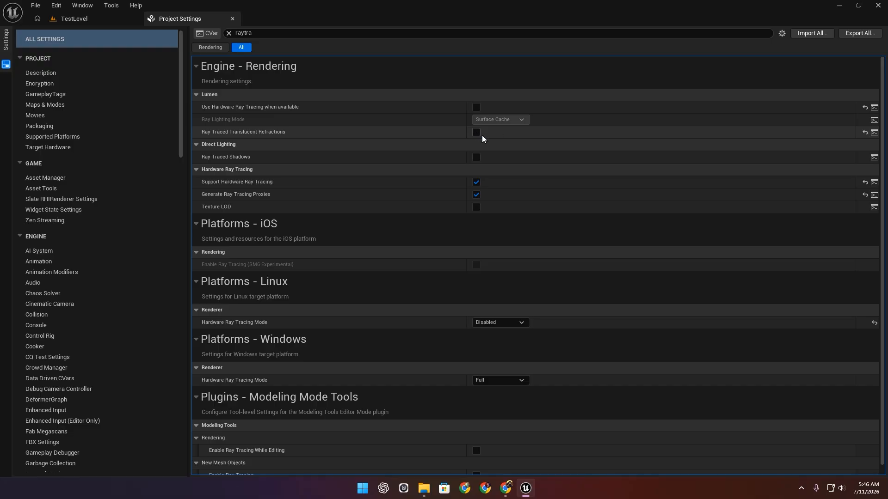
pyautogui.click(476, 194)
pyautogui.click(476, 183)
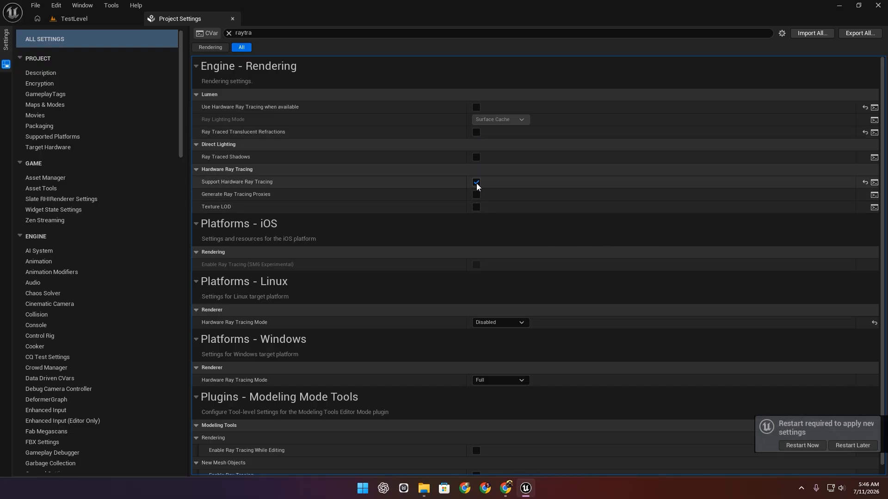
pyautogui.scroll(-1, 450, 356)
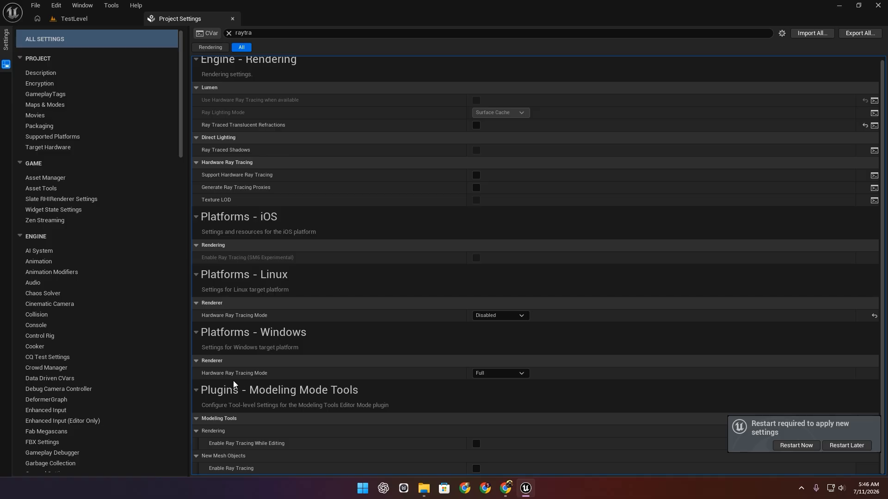
pyautogui.click(490, 375)
pyautogui.click(425, 374)
# Set Asset Editor Open Location to Main Window in the Editor Preferences and close the preferences.
pyautogui.click(56, 5)
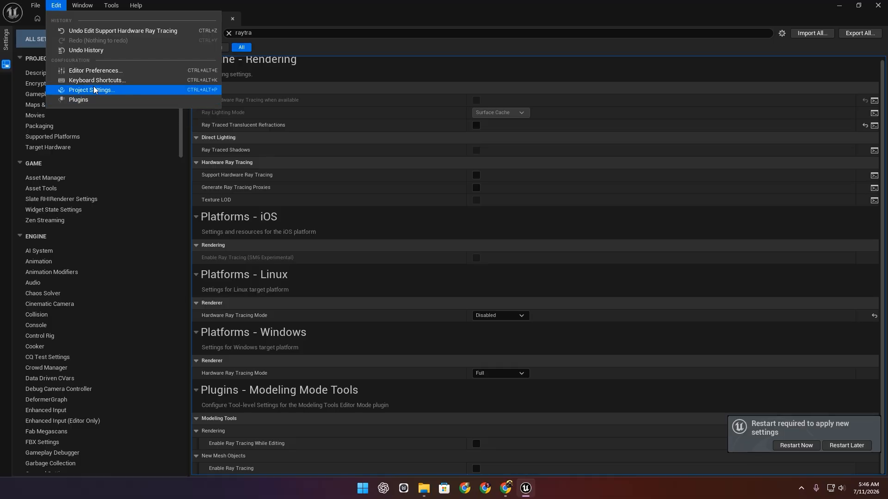
pyautogui.click(111, 71)
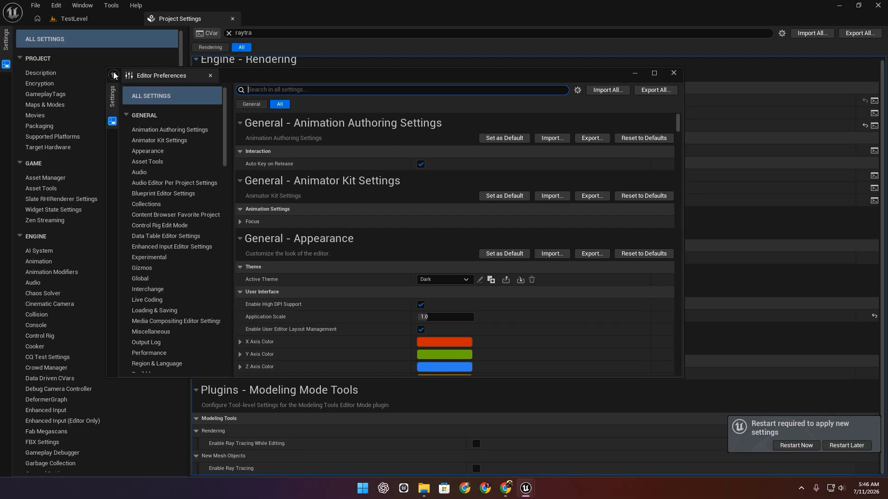
pyautogui.write('asset')
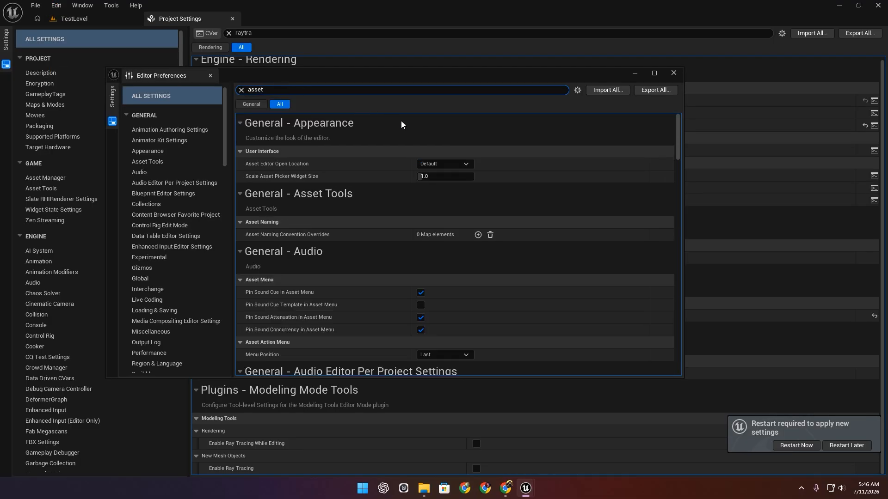
pyautogui.click(445, 164)
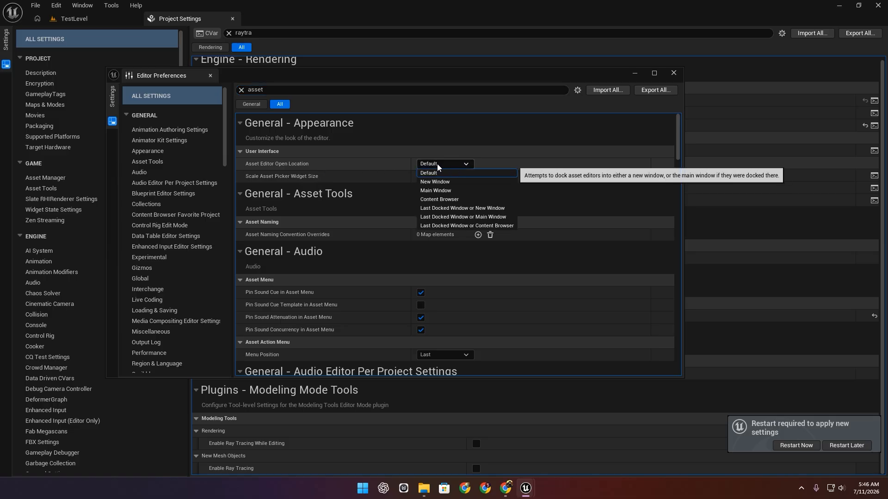
pyautogui.click(435, 191)
pyautogui.moveTo(212, 78); pyautogui.dragTo(213, 78)
pyautogui.click(211, 76)
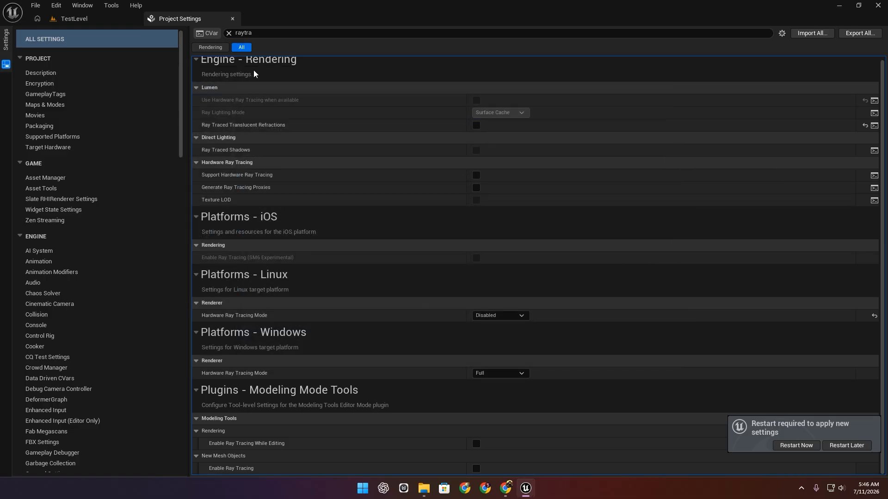
# Clear the project settings search, return to TestLevel and close the Unreal Editor.
pyautogui.click(229, 34)
pyautogui.click(101, 21)
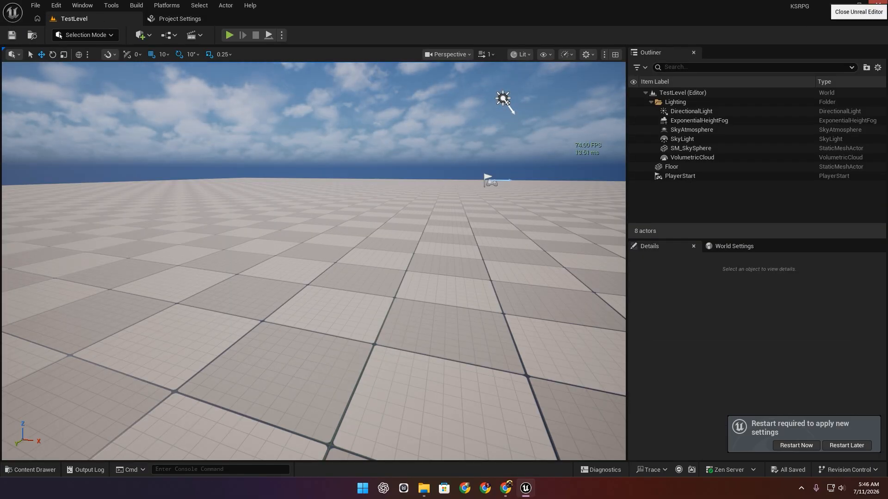
# Switch to Mixamo in Chrome and inspect the rigged elf character in the preview.
pyautogui.hotkey('alt', 'Tab')
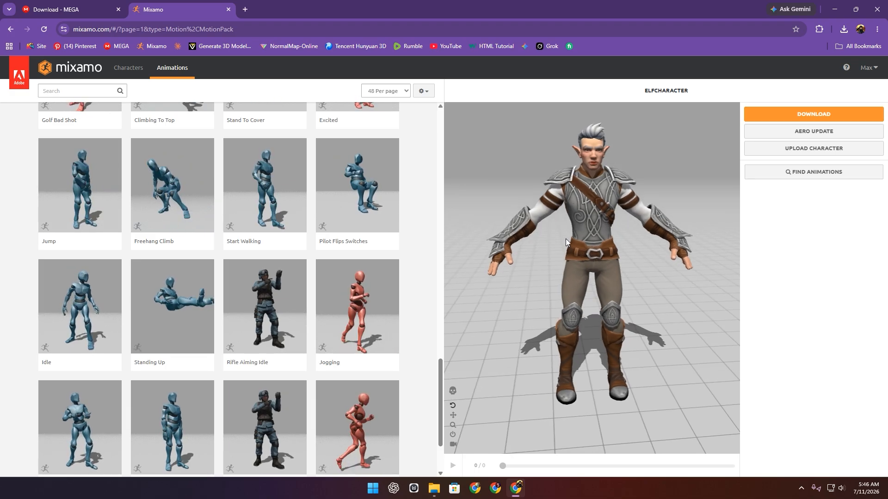
pyautogui.scroll(-2, 565, 240)
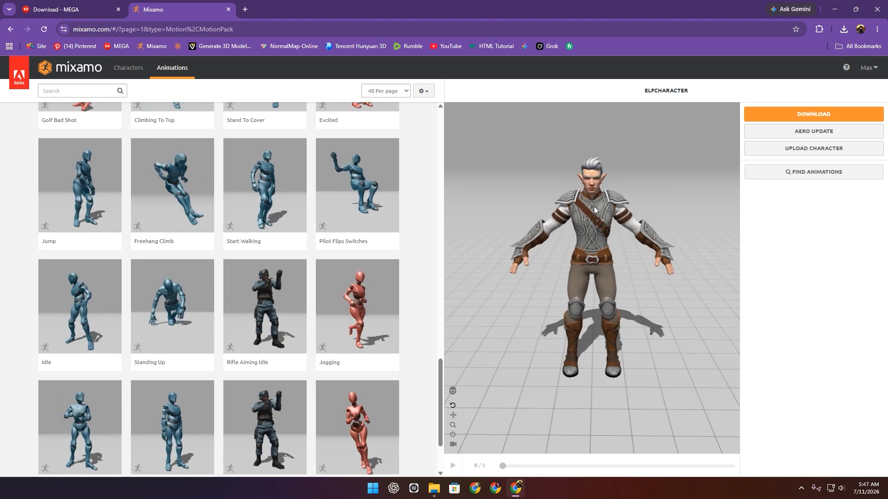
pyautogui.scroll(2, 593, 206)
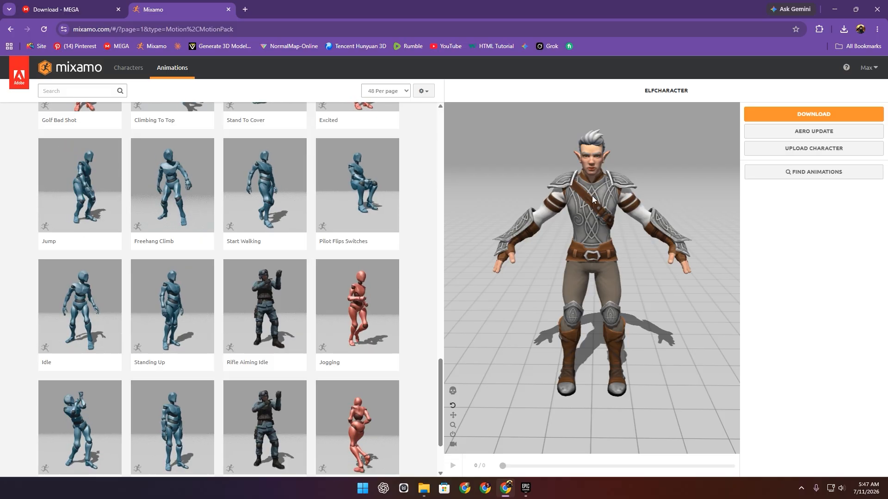